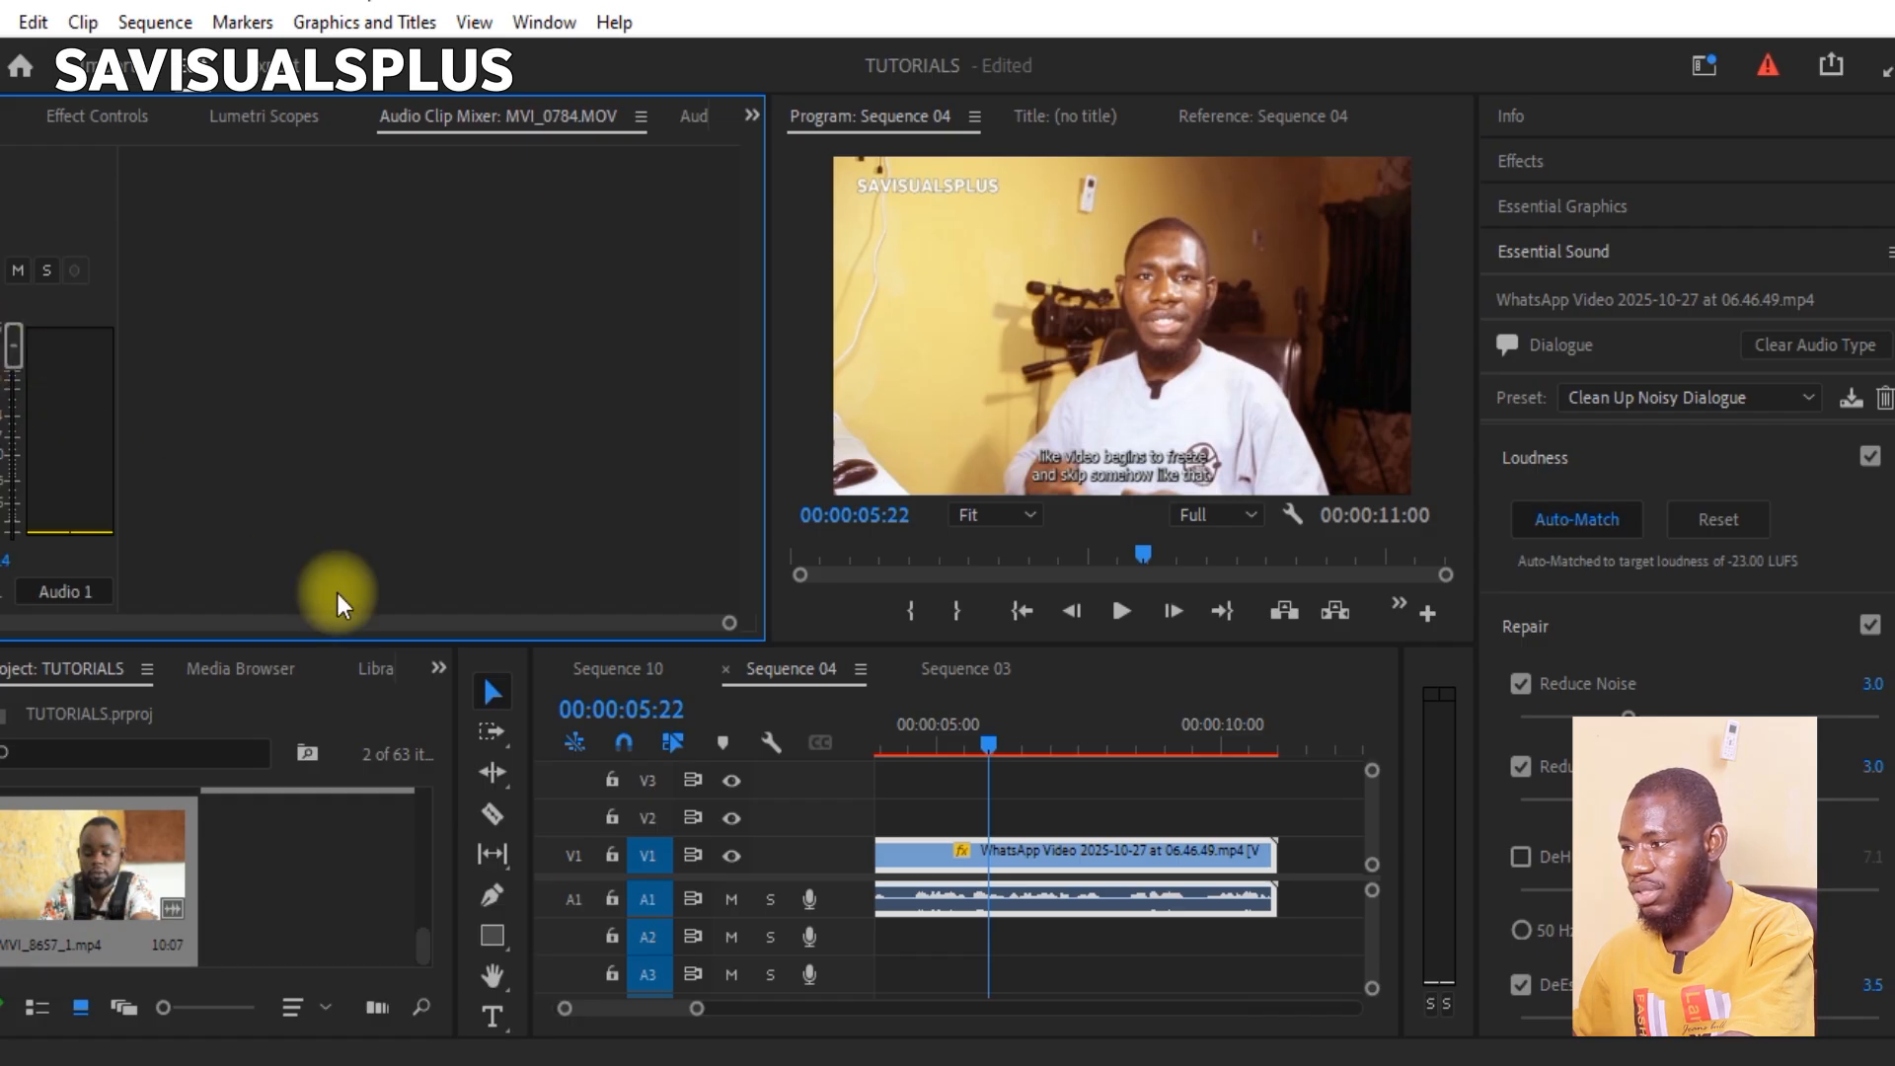
key("space")
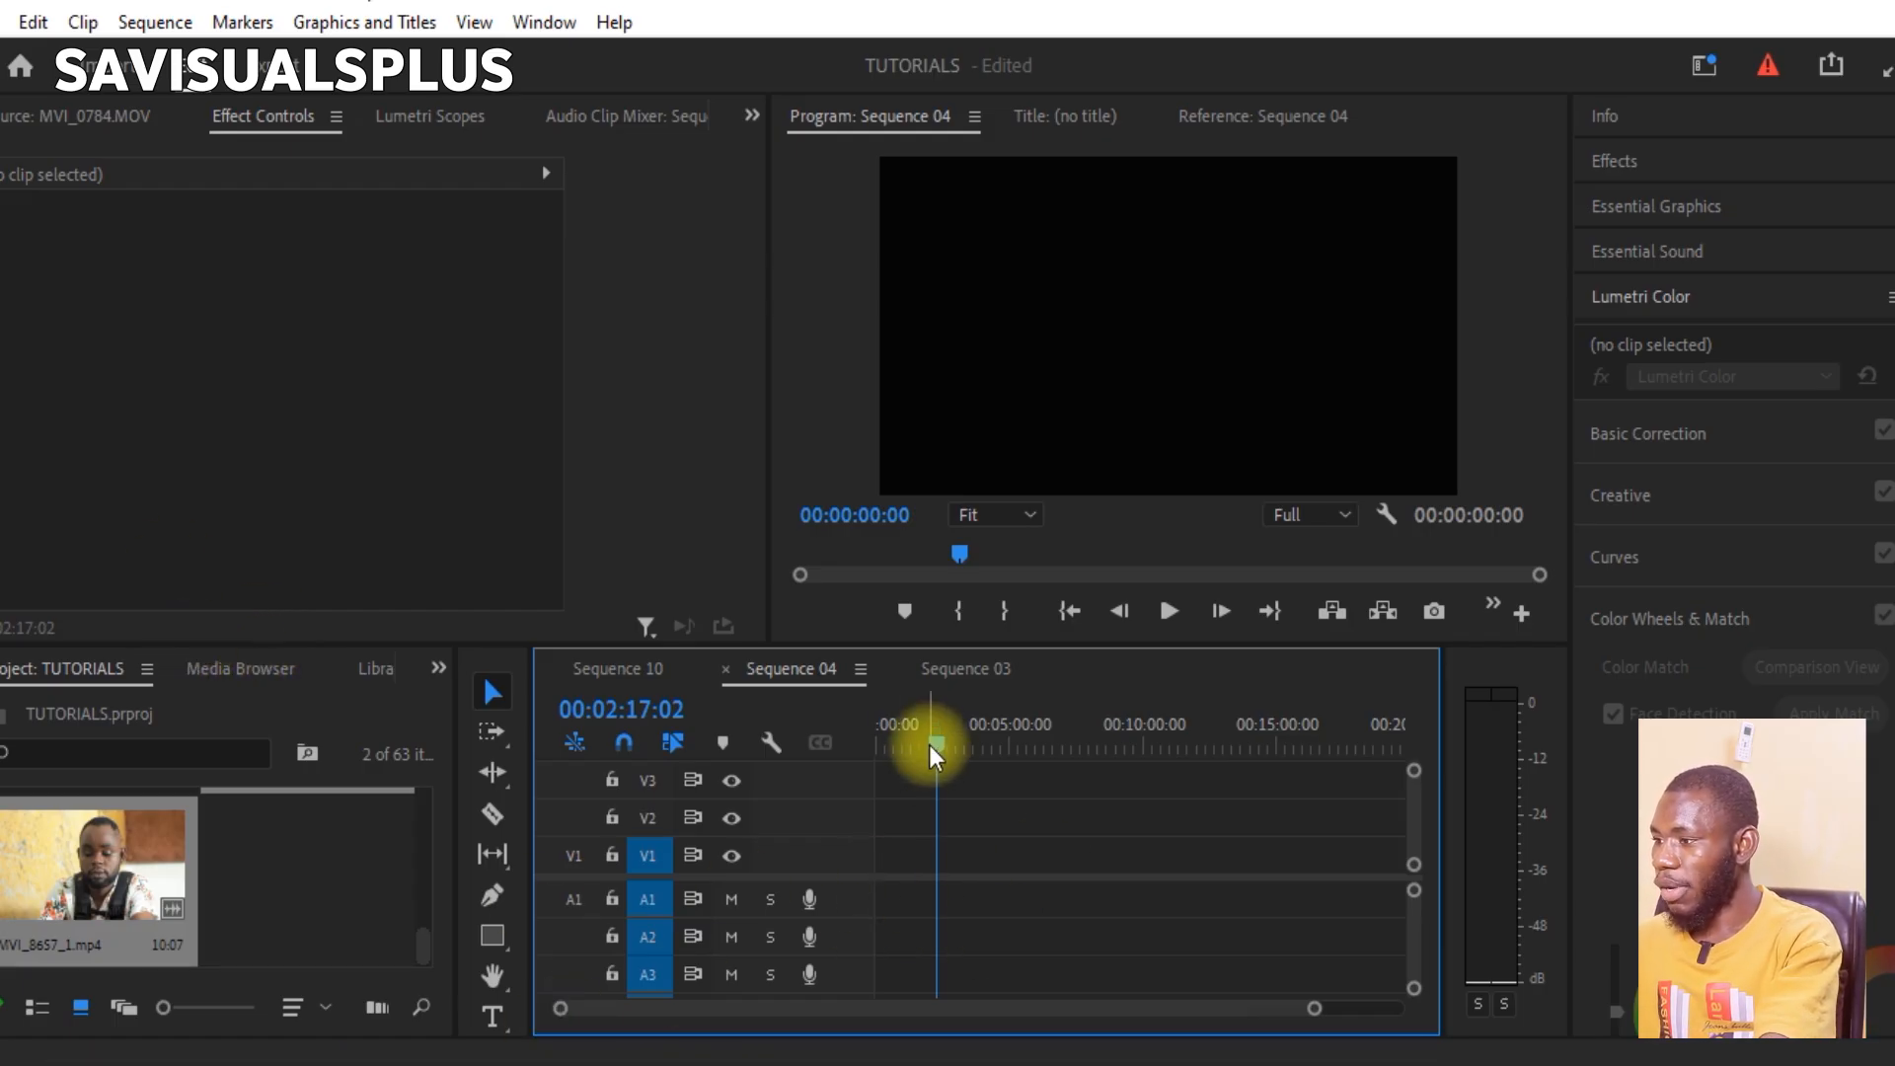
Step: Place the WhatsApp Video 2025-10-27 at 06.46.49 clip from File Explorer's TUTORIAL\TOOLS folder at the start of Sequence 04 on V2 and A2
left_click_drag(934, 755, 744, 786)
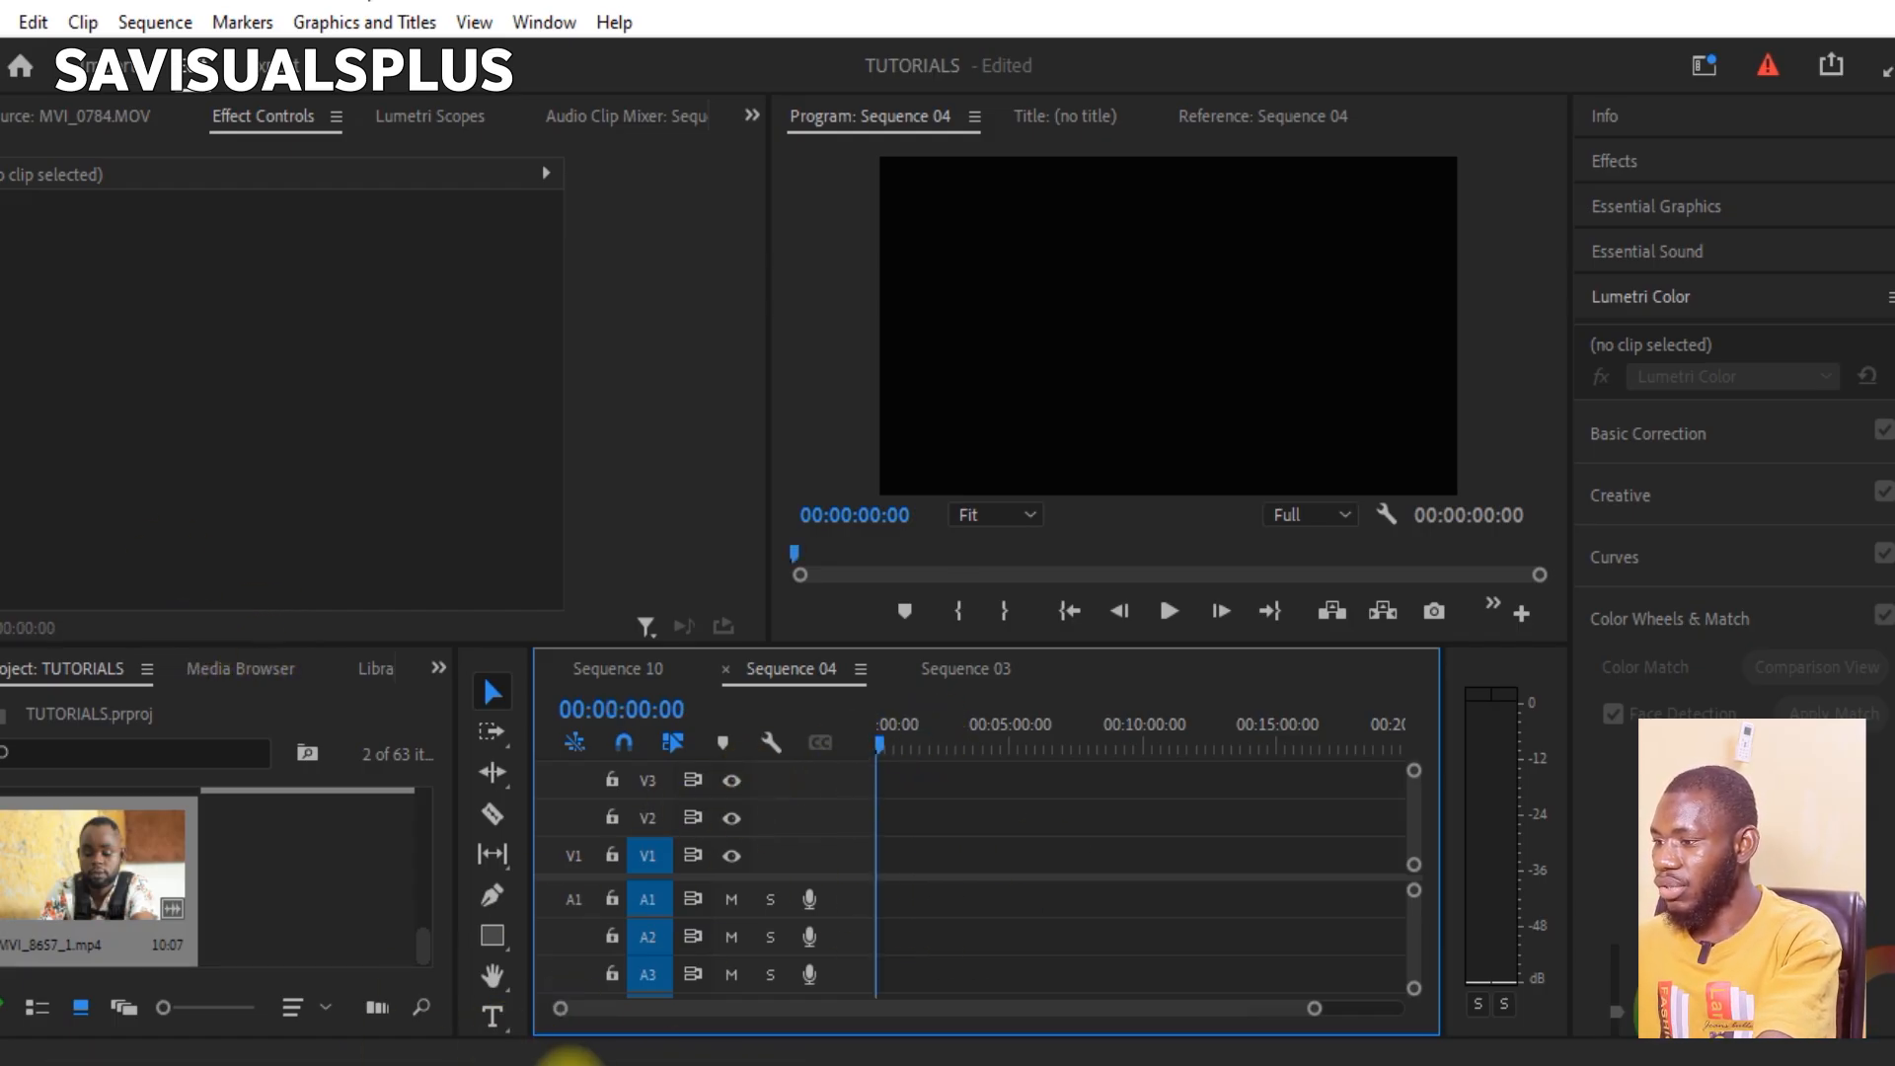
mouse_move(571, 1054)
left_click(671, 962)
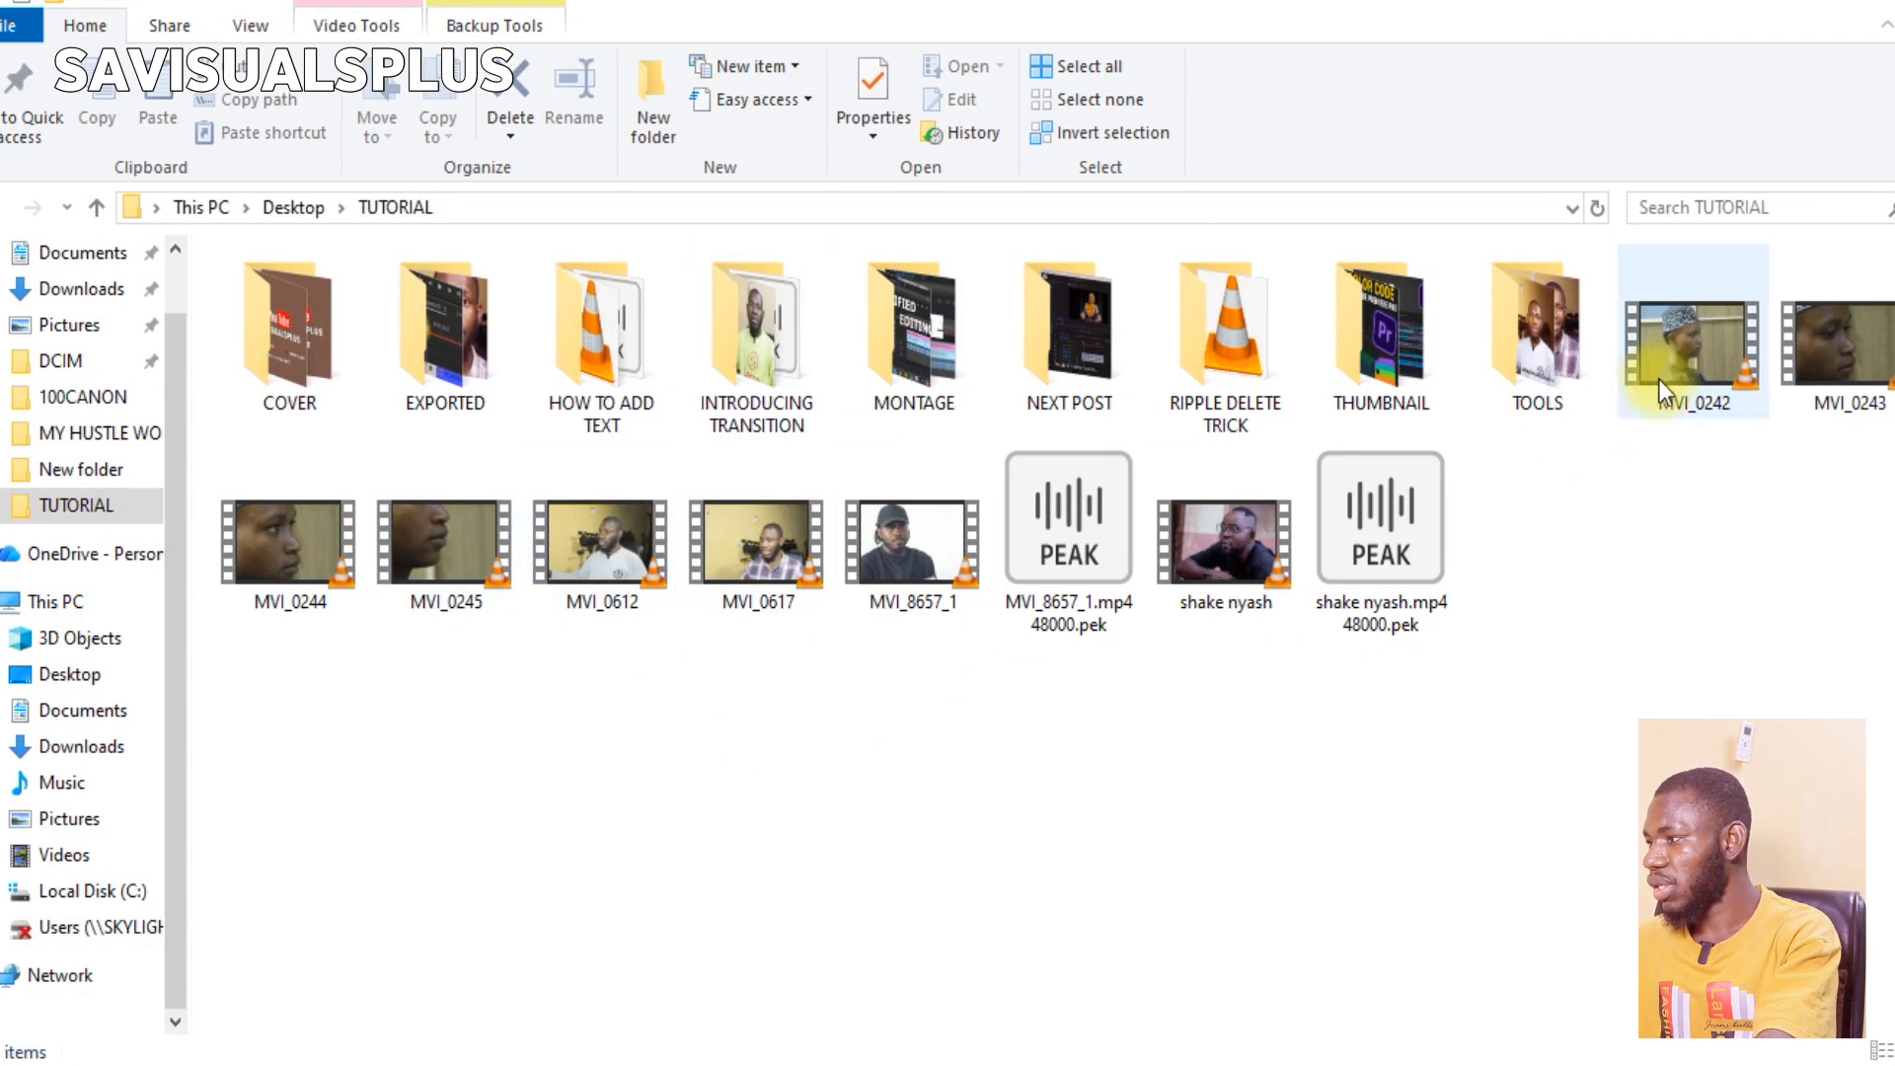
double_click(1564, 375)
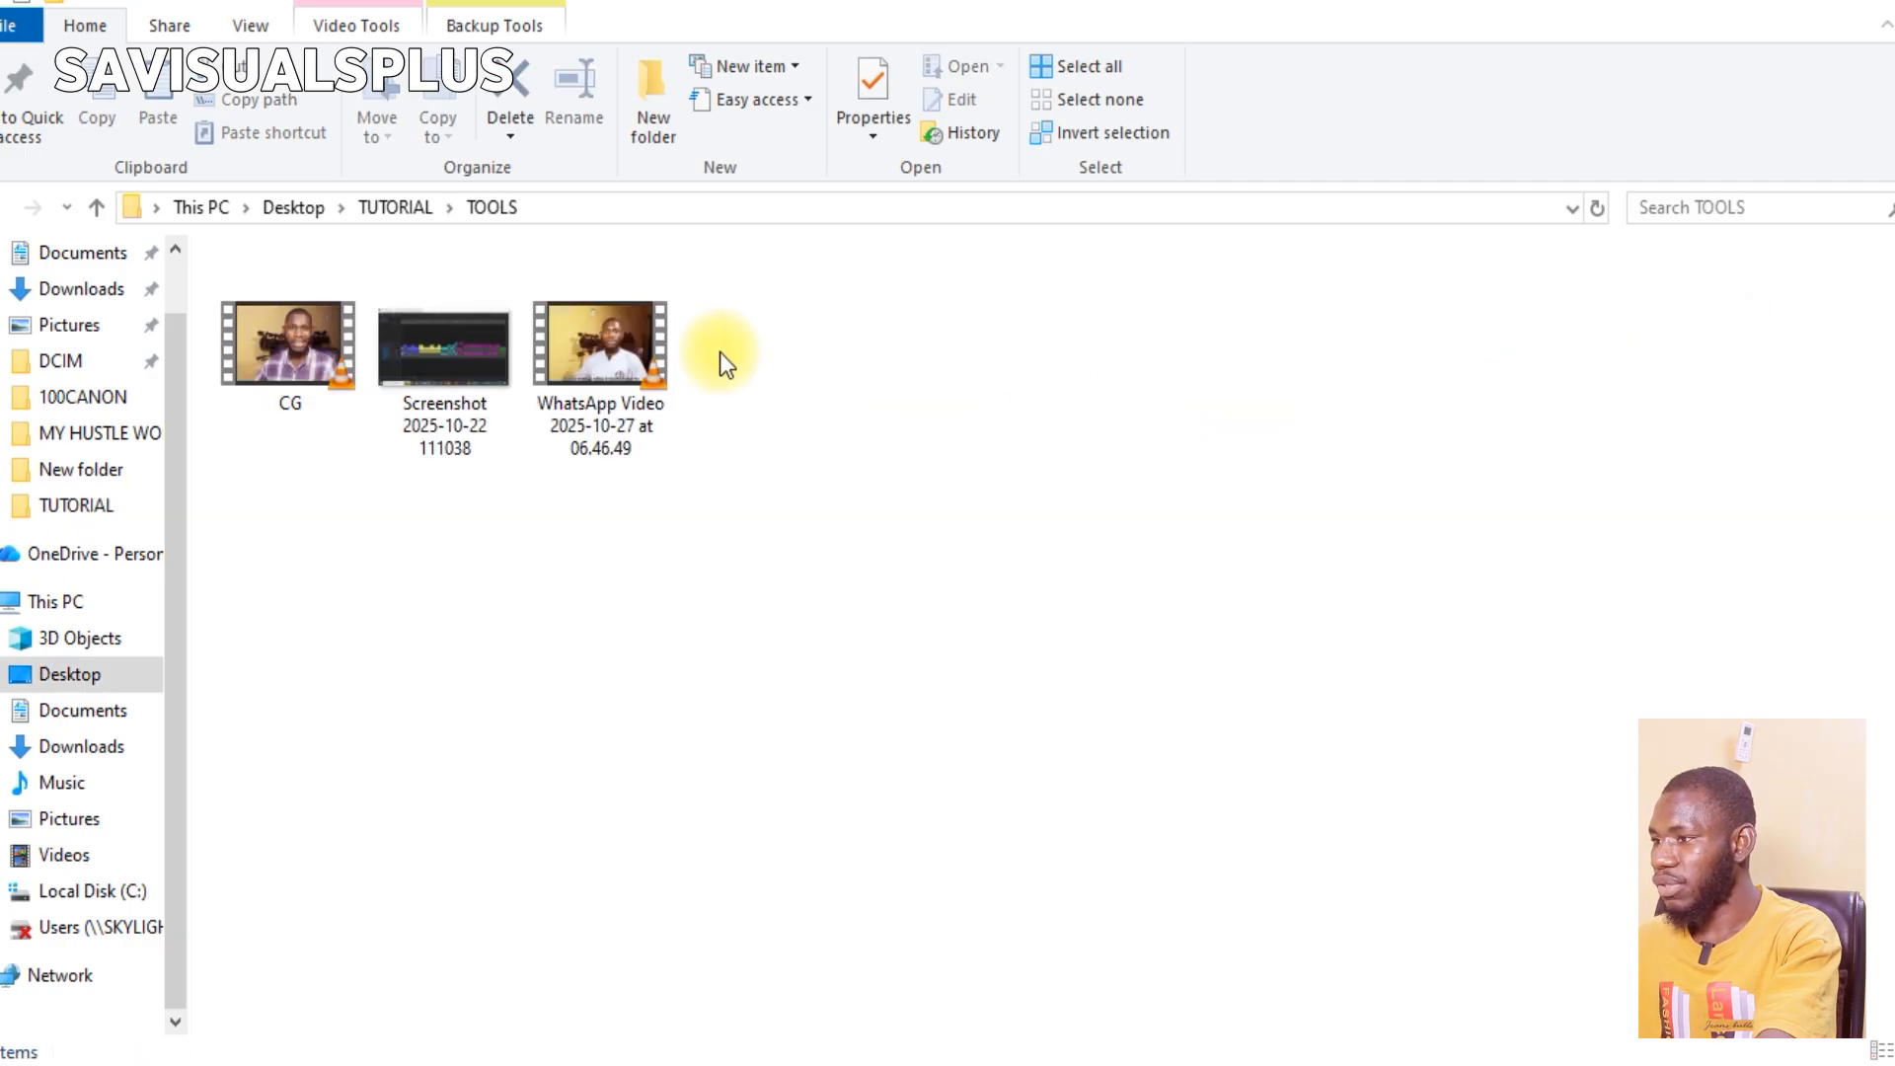
left_click_drag(602, 355, 880, 952)
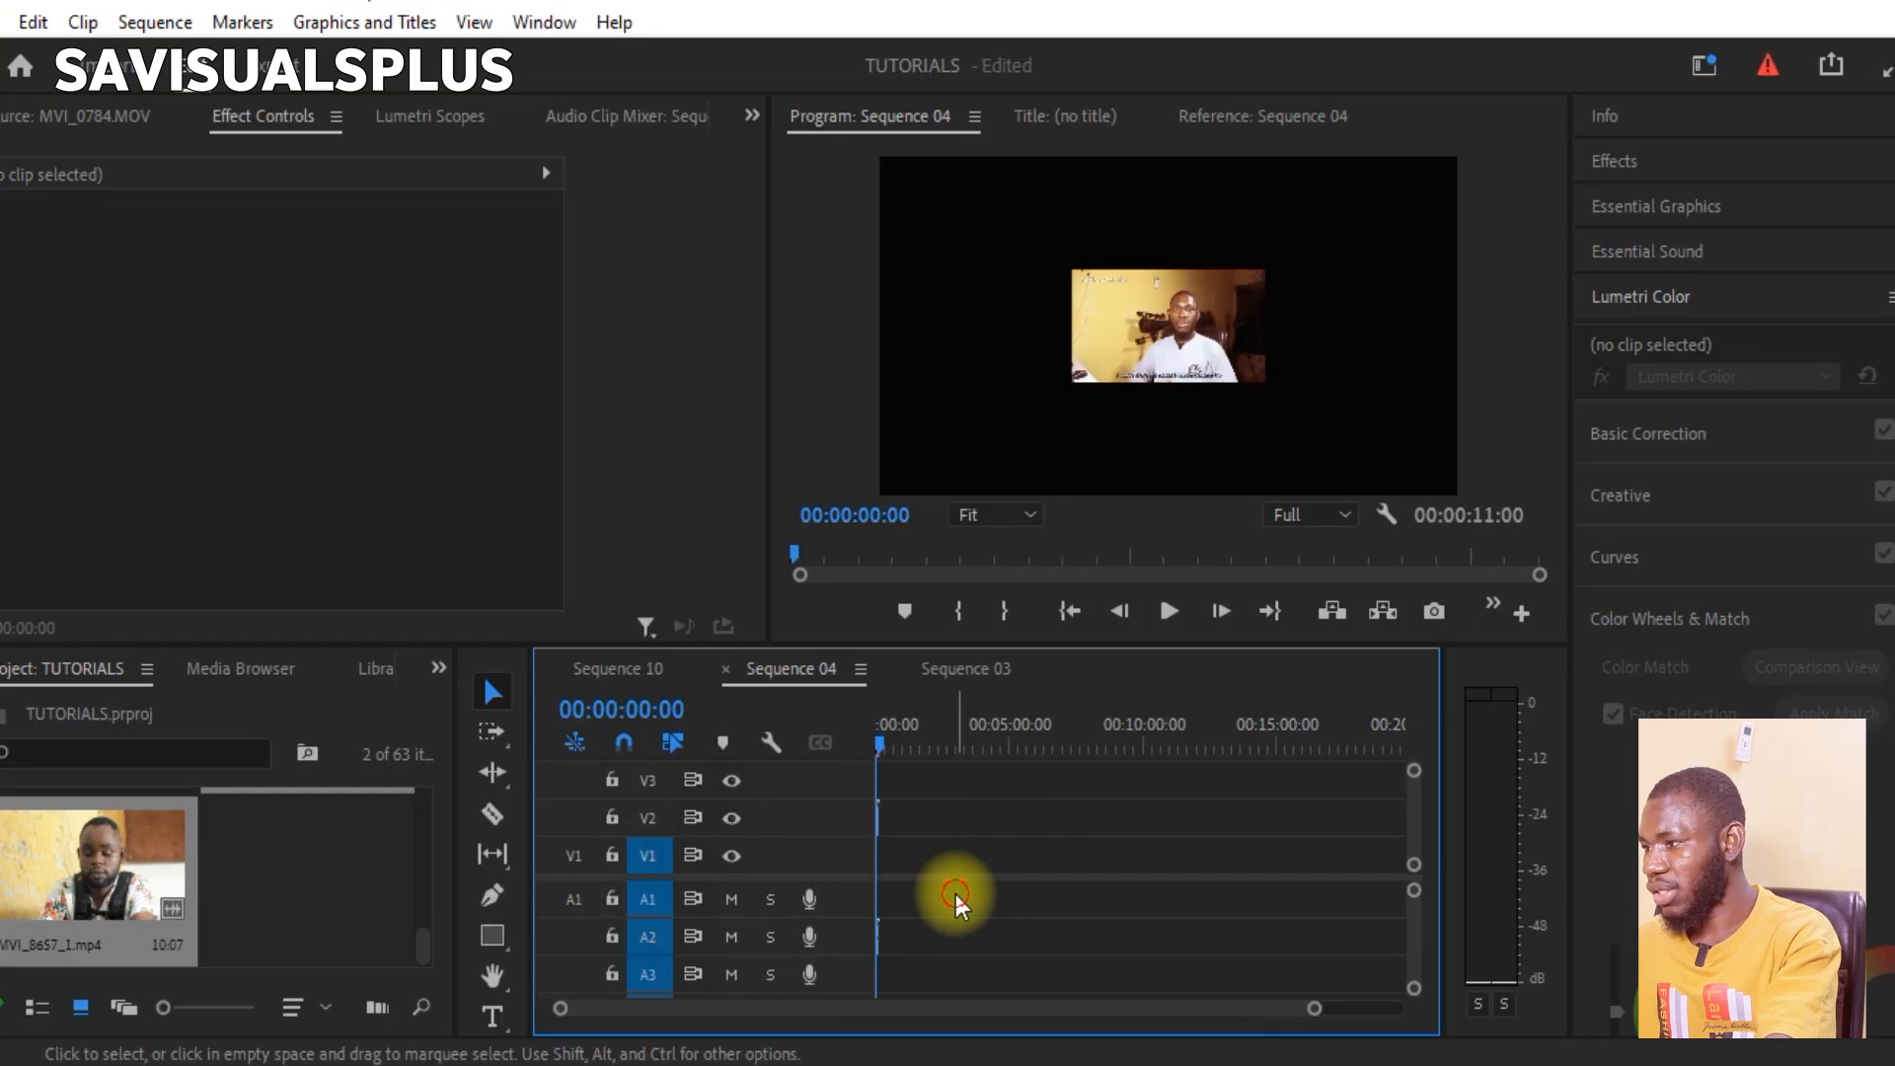
Step: Scale the WhatsApp video clip to 303 so it fills the frame, and preview its first seconds
left_click(955, 834)
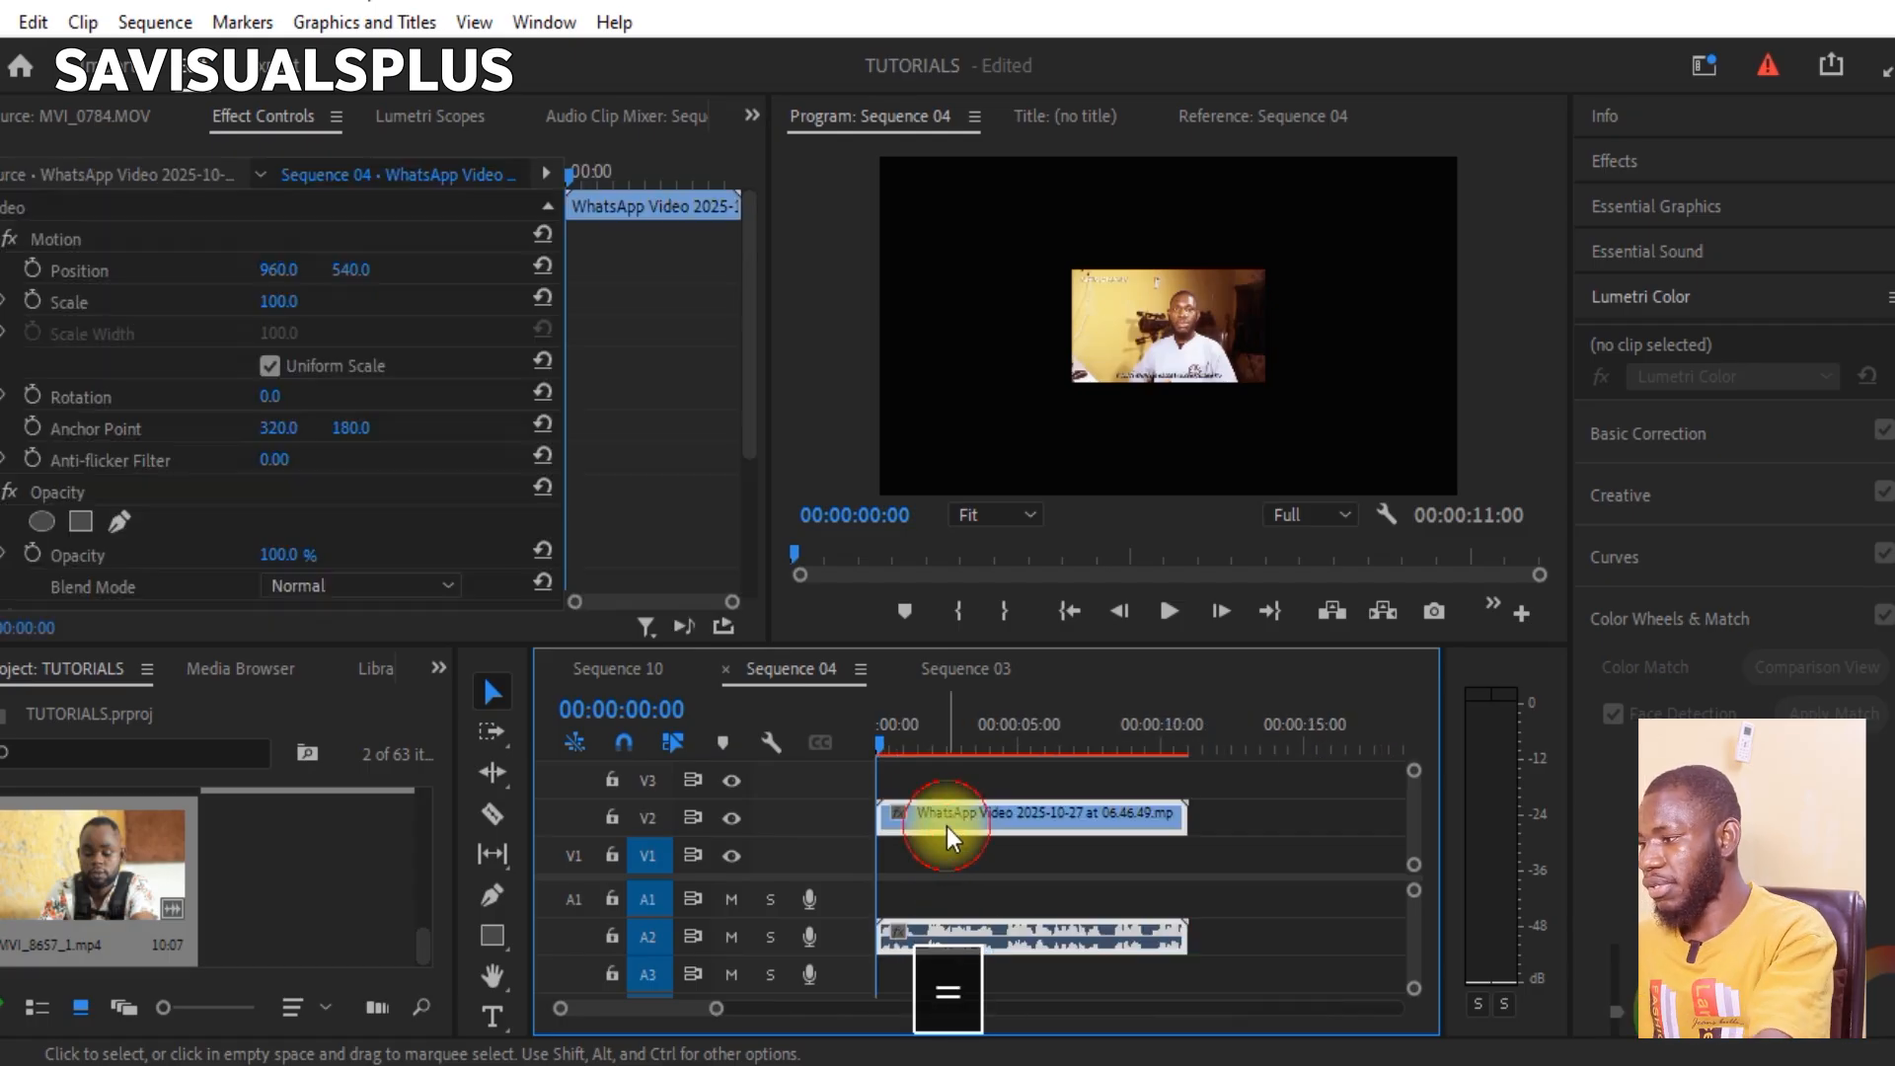
left_click_drag(286, 301, 626, 317)
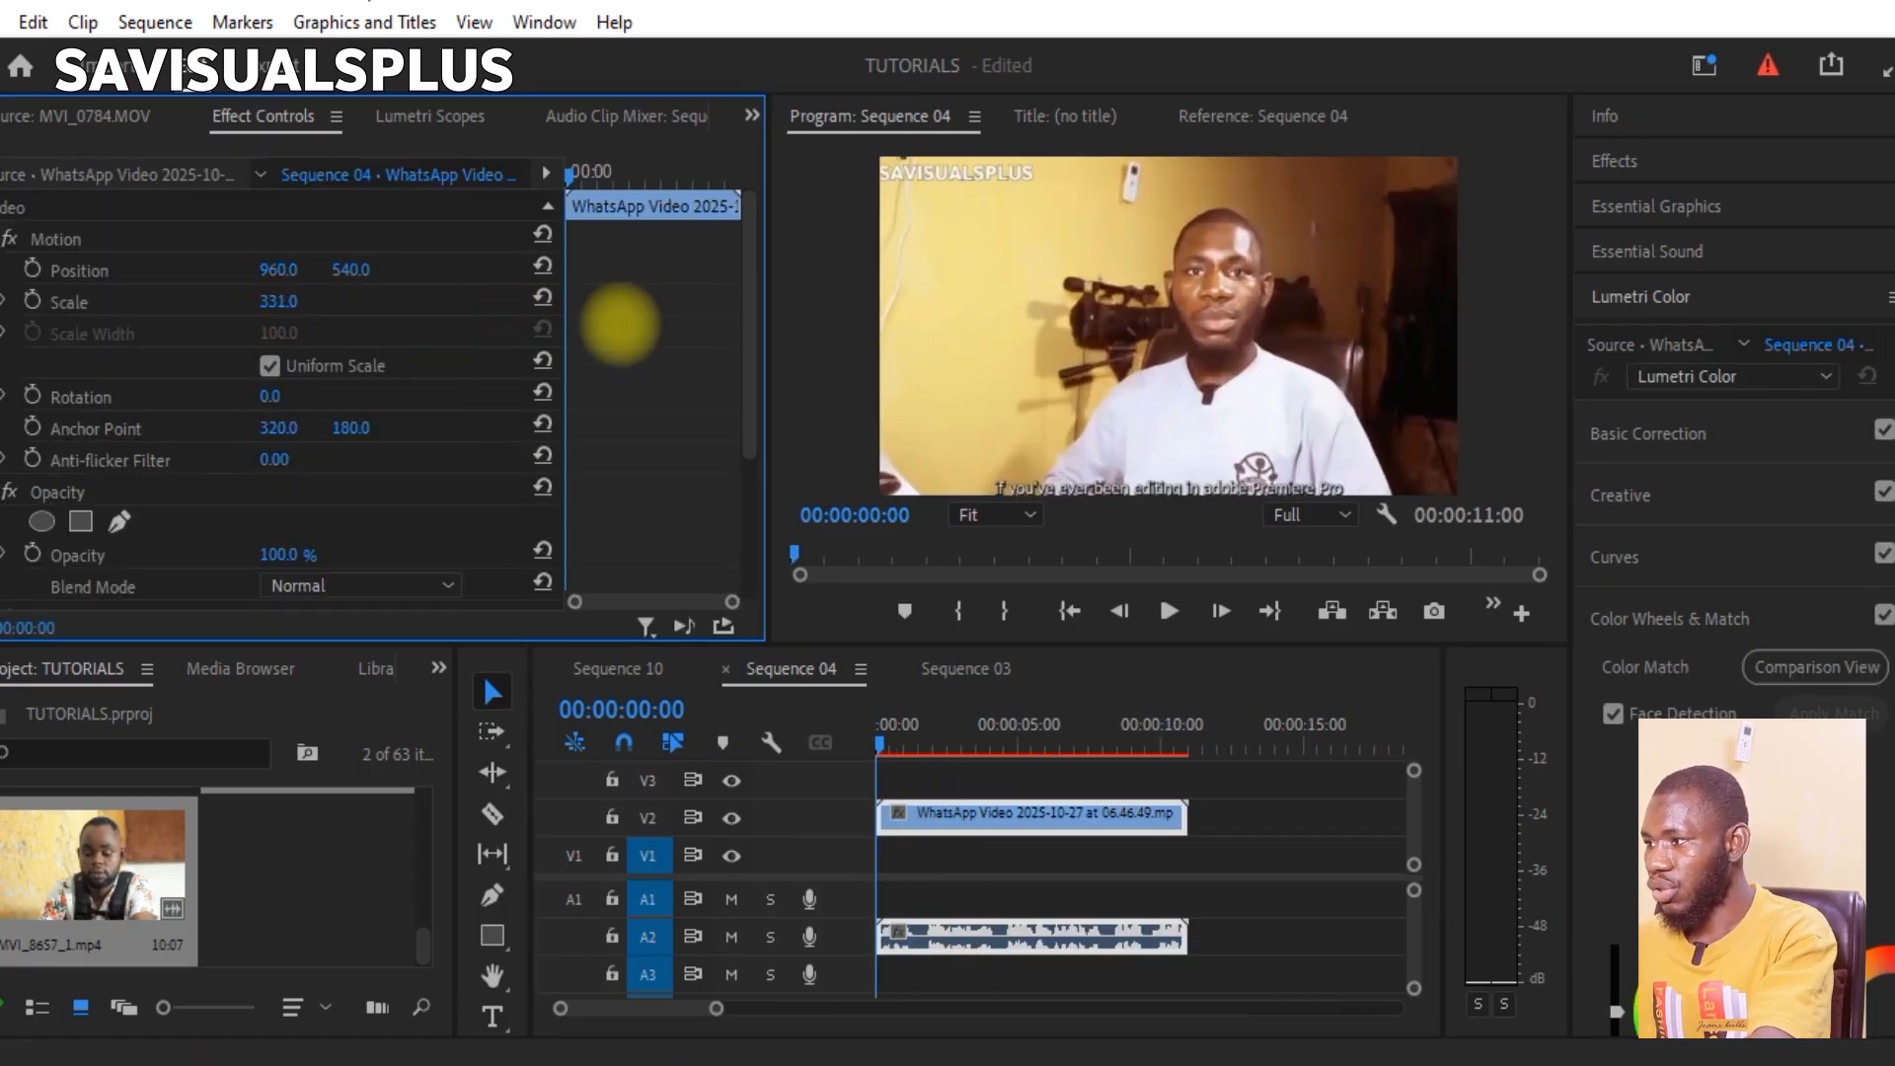
left_click_drag(292, 310, 284, 304)
key("space")
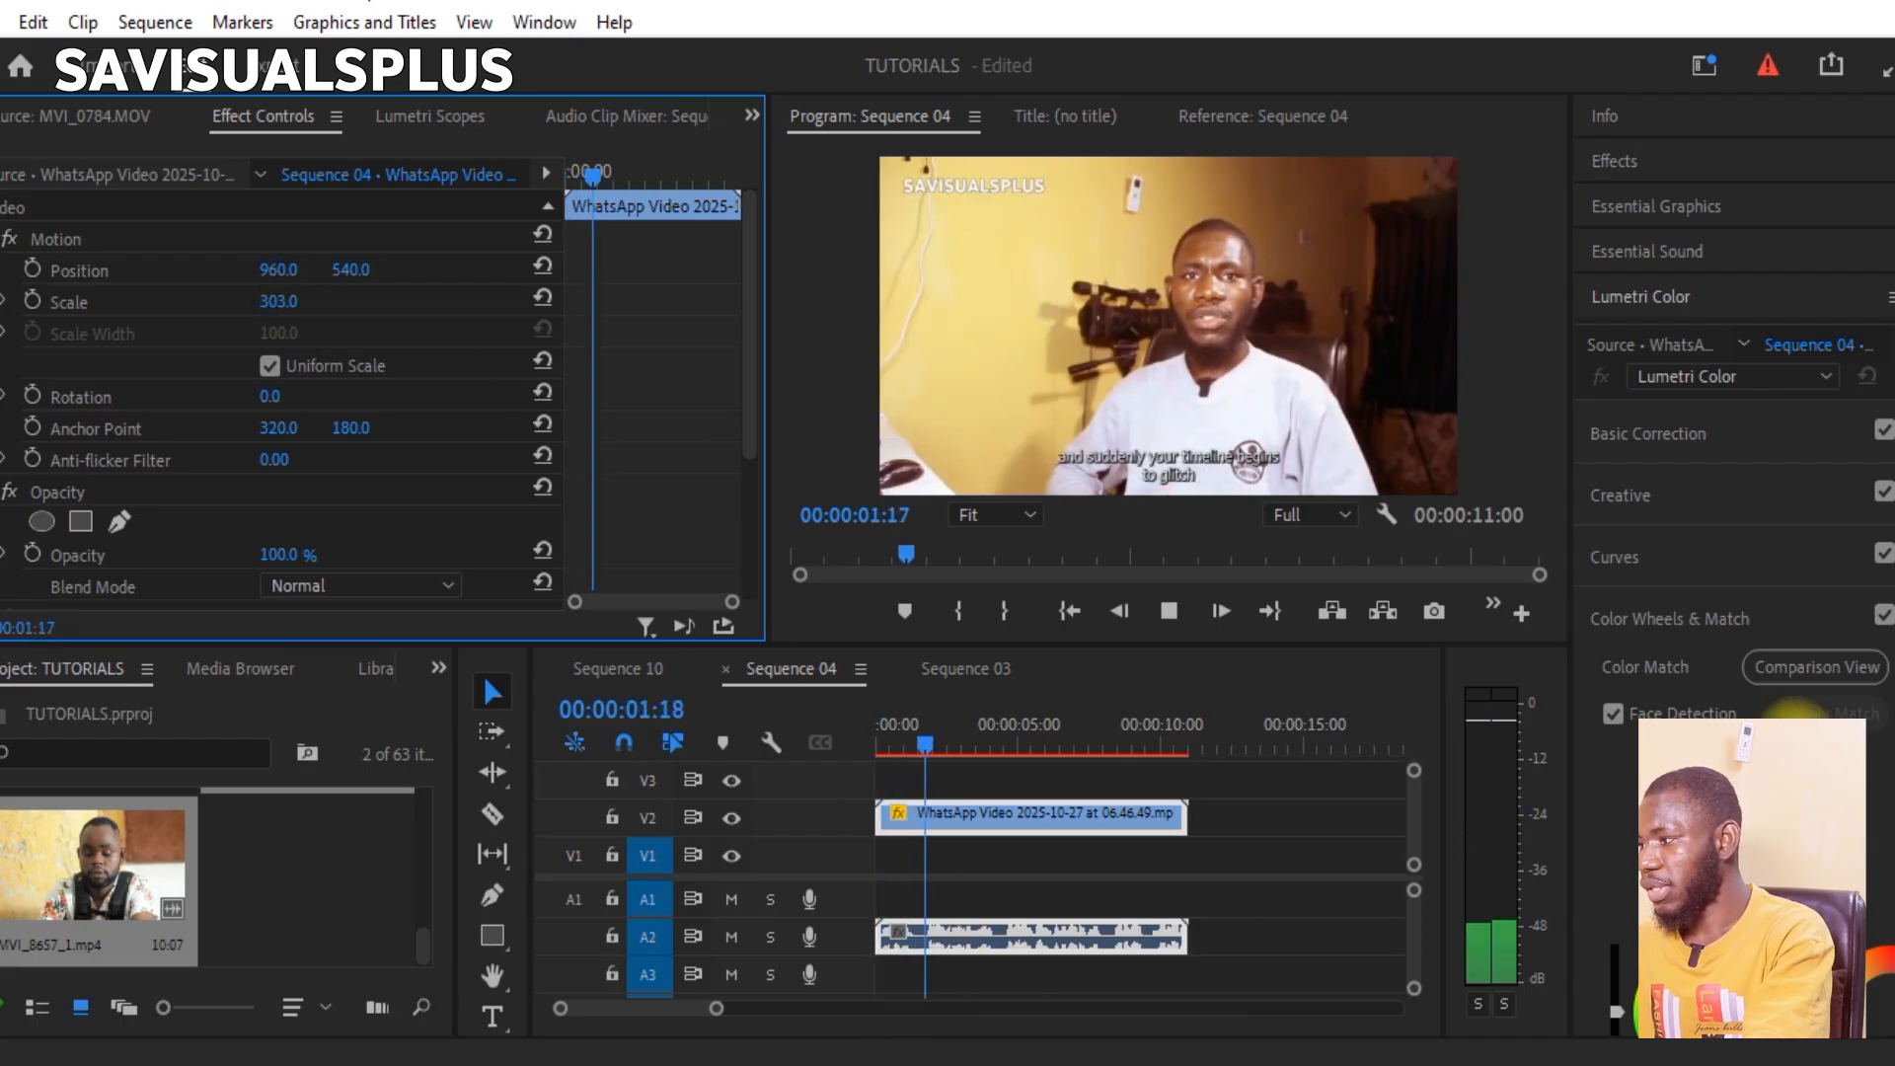
key("space")
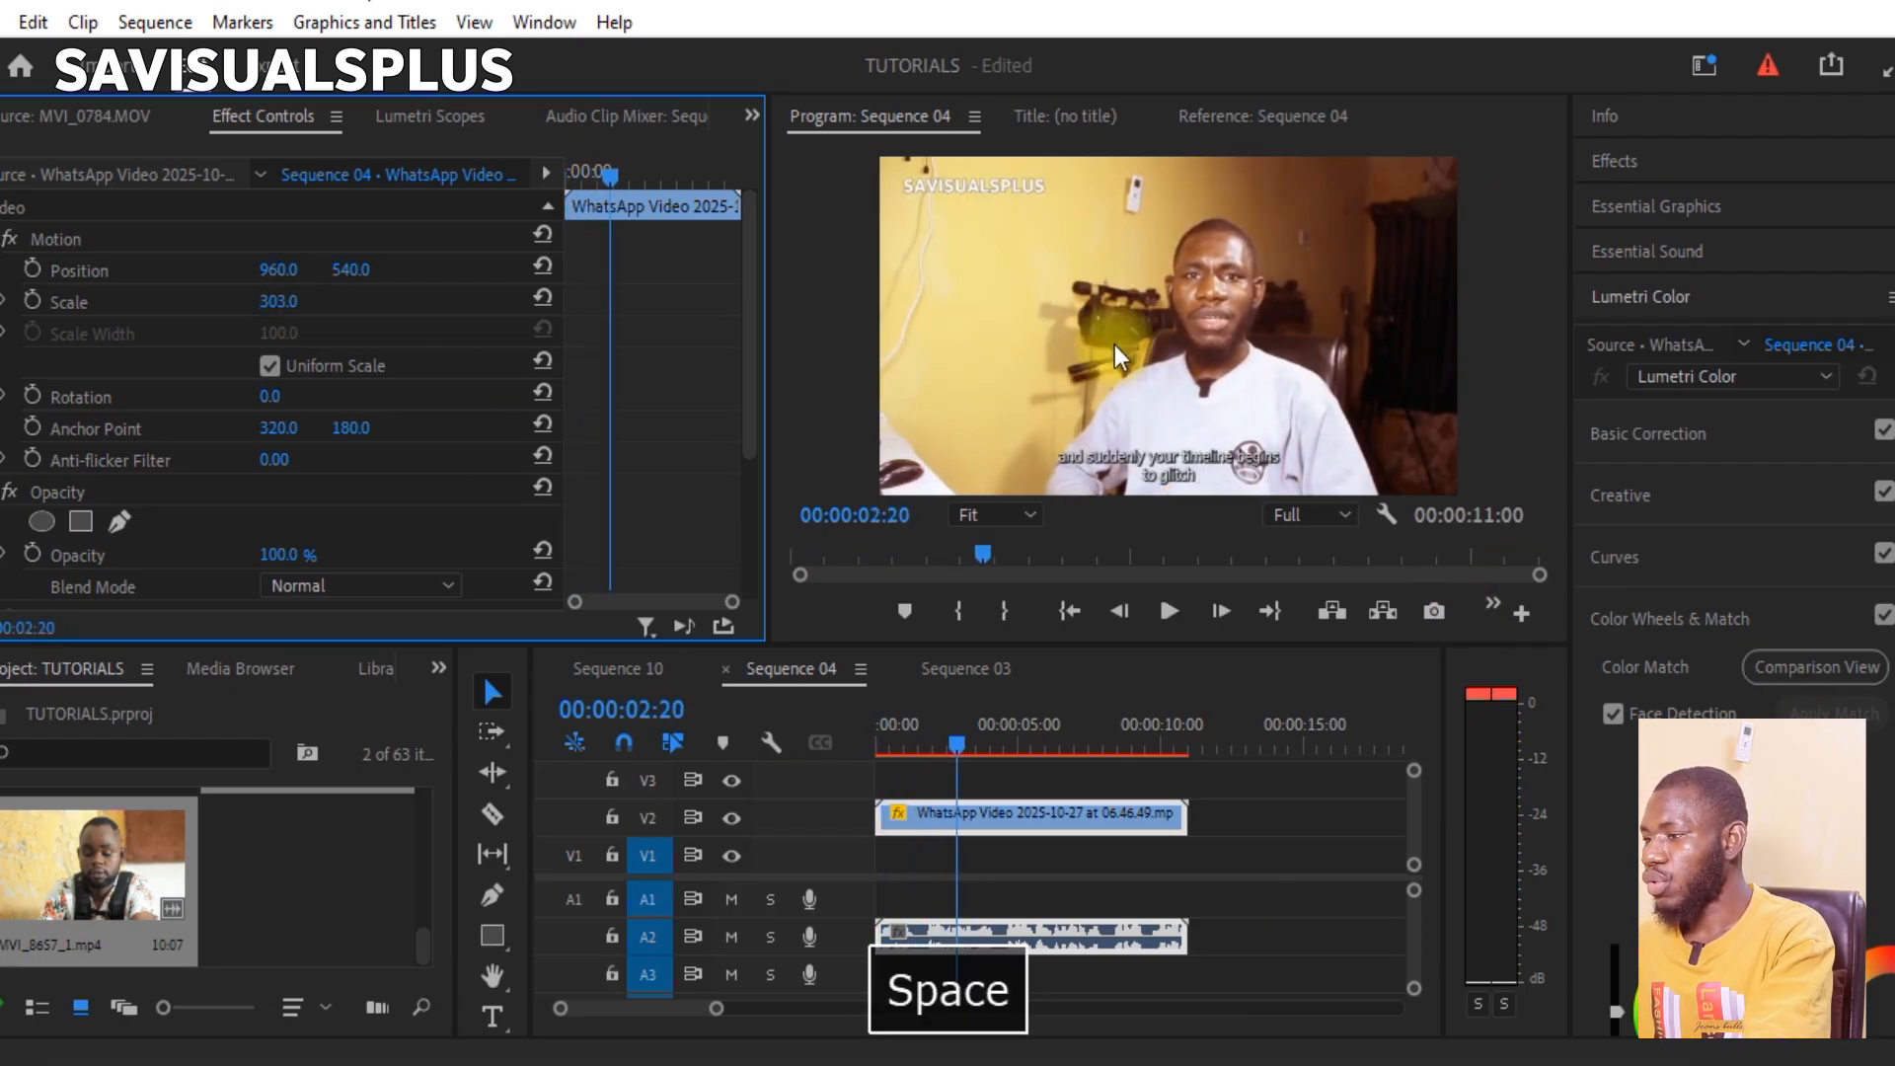
Step: Move the clip's video down to track V1 and its audio up to track A1
left_click(1015, 768)
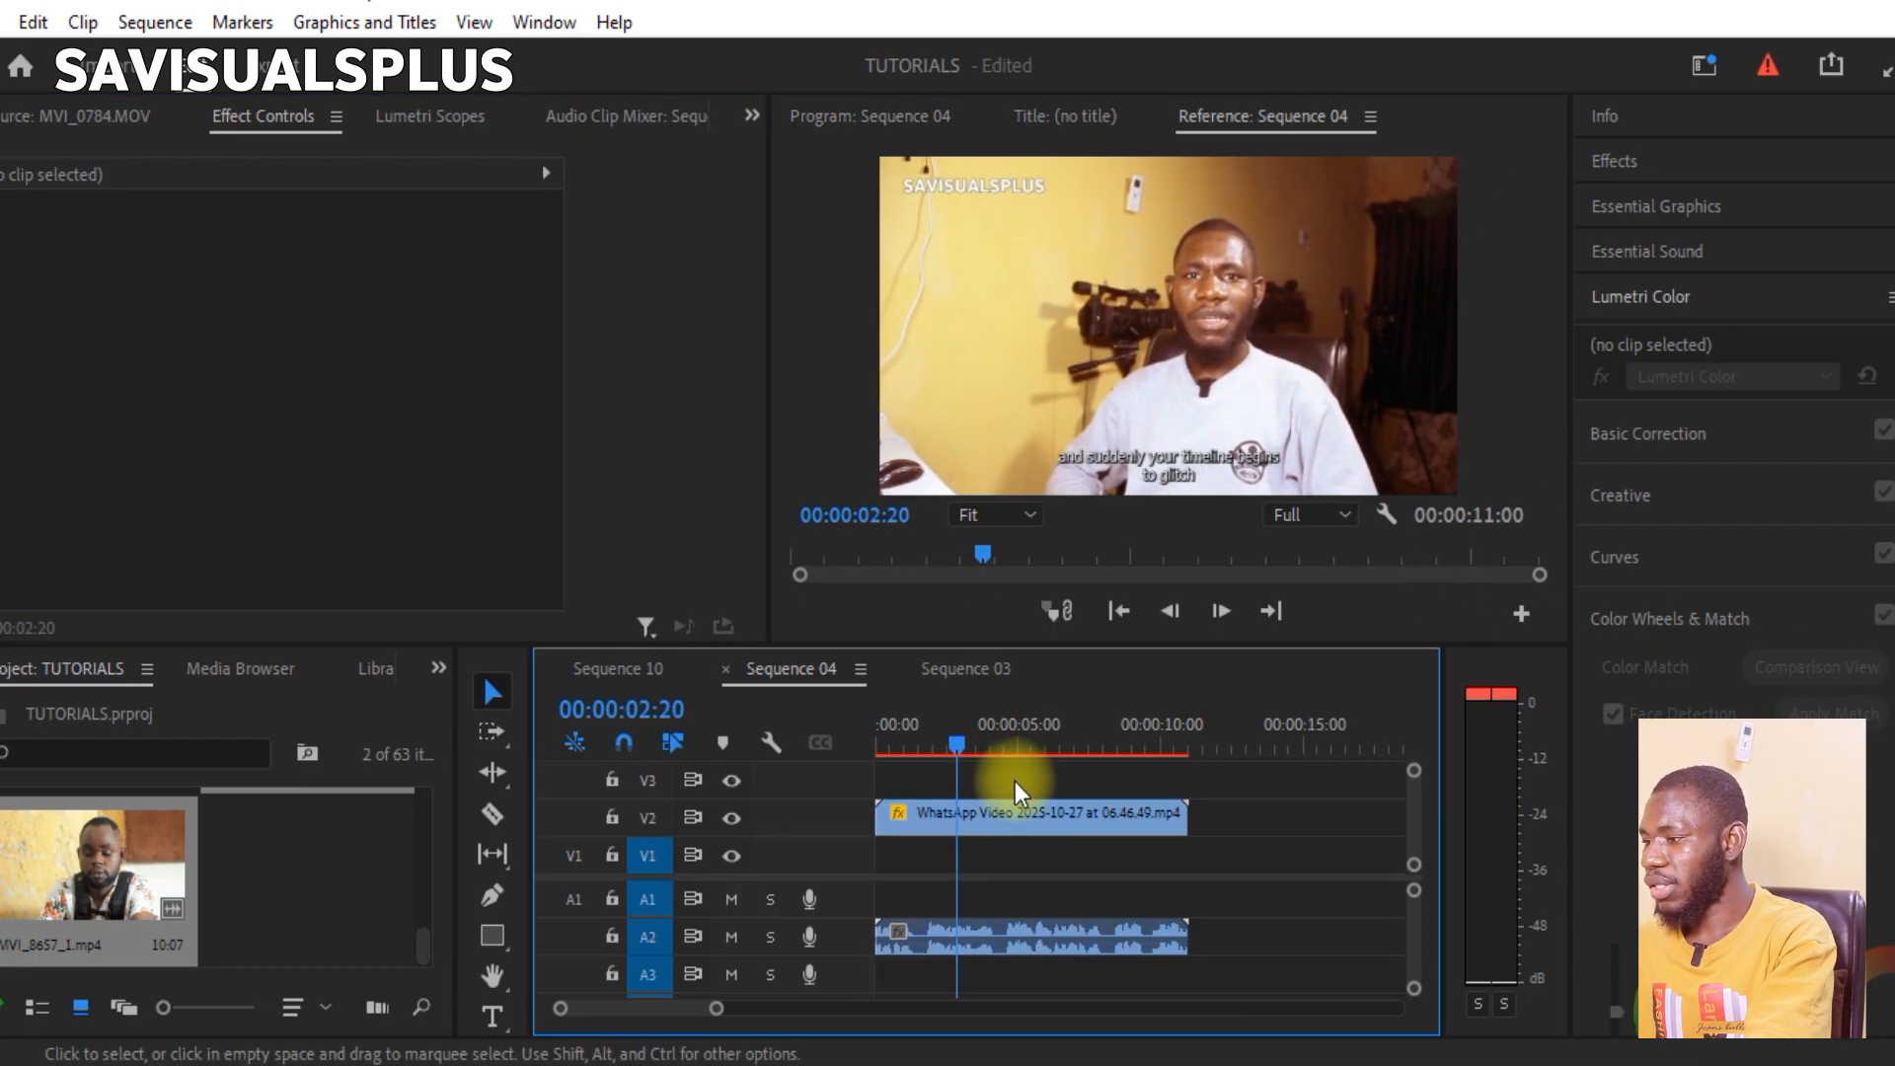
left_click_drag(992, 816, 999, 863)
left_click_drag(992, 936, 991, 900)
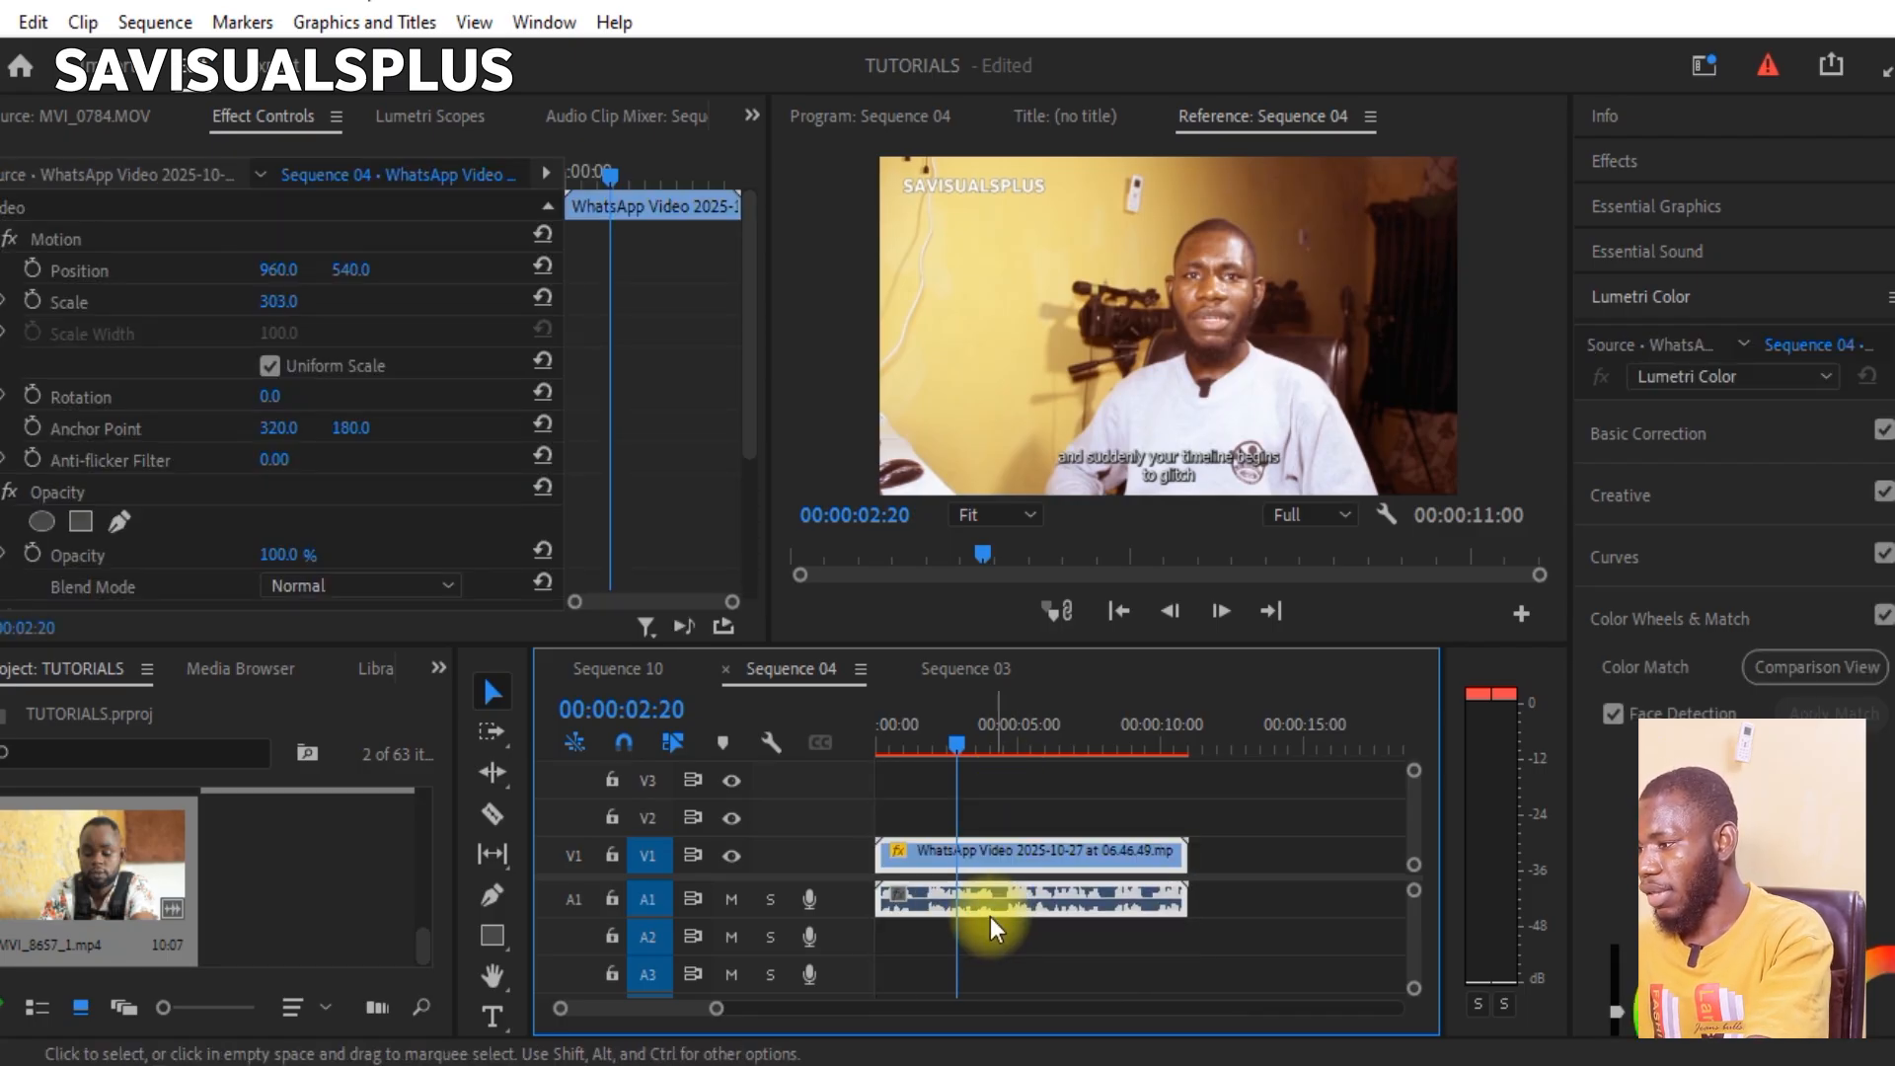
key("v")
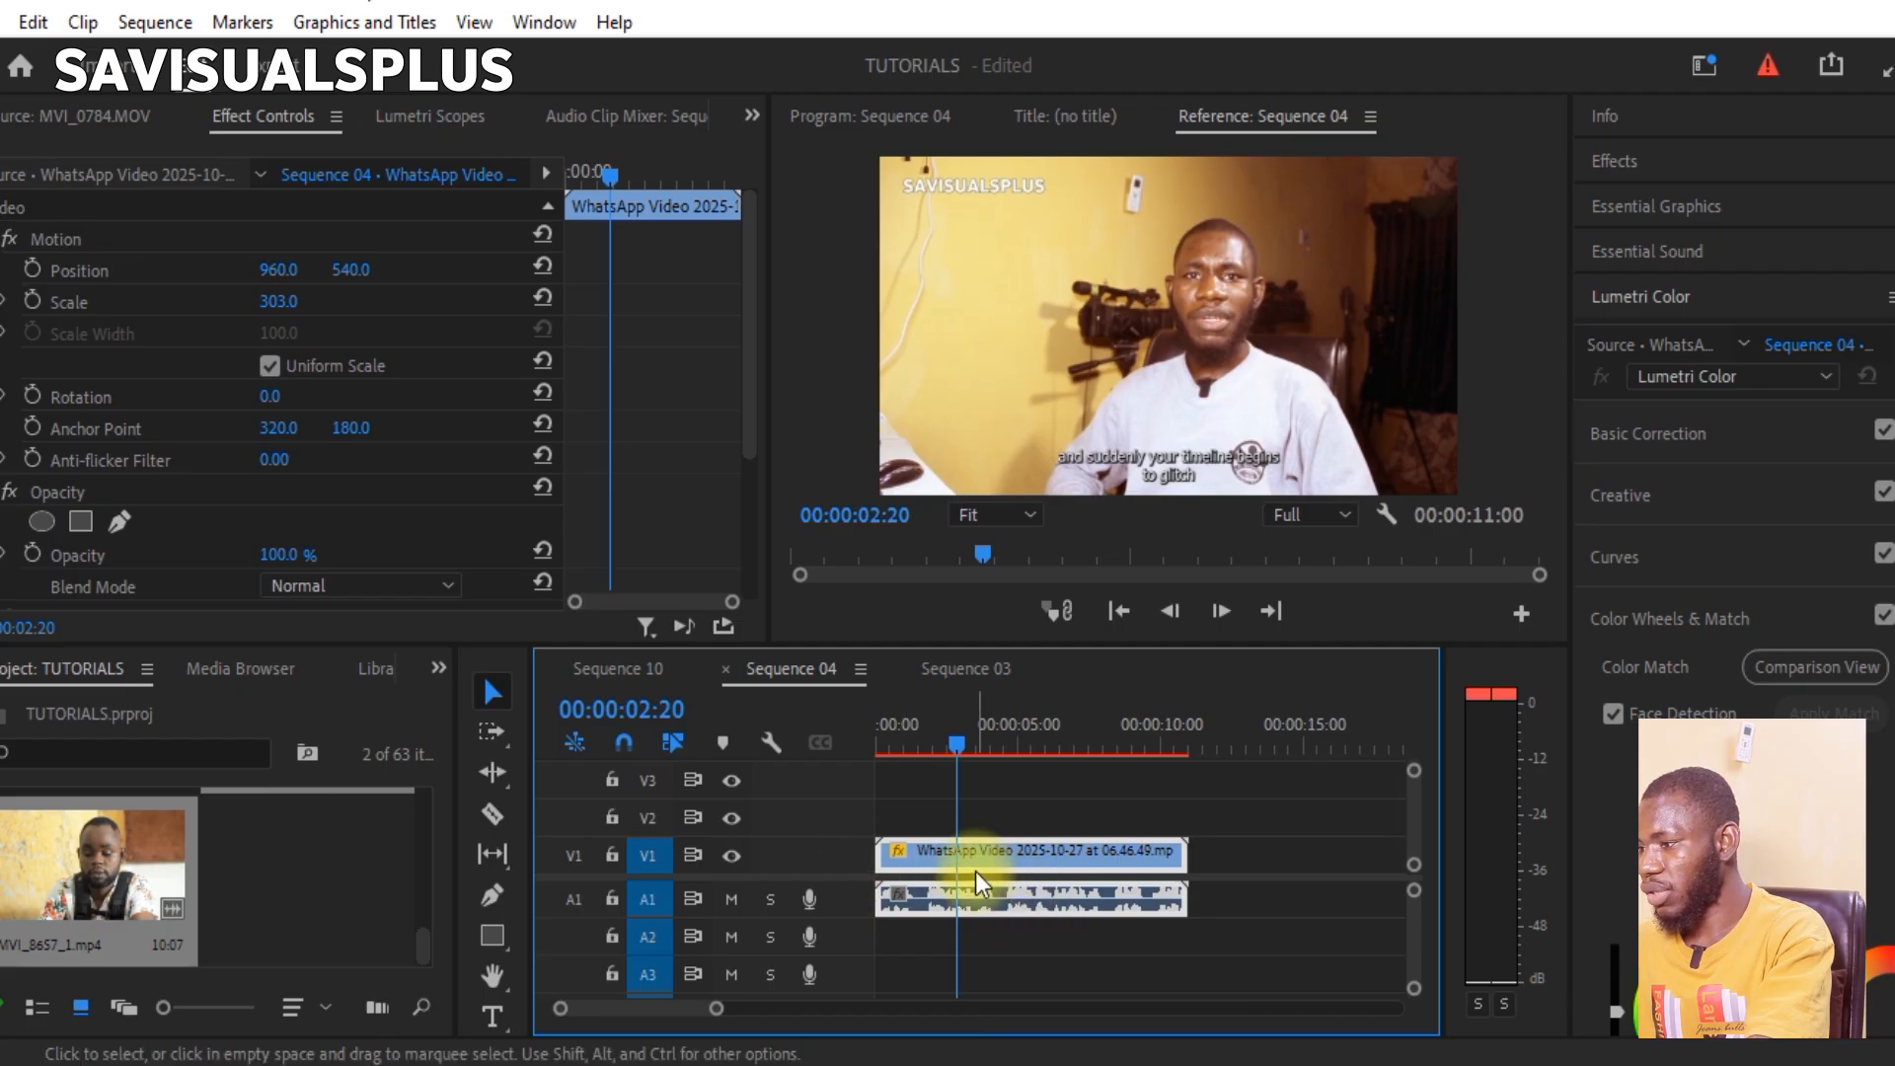
left_click_drag(975, 872, 953, 867)
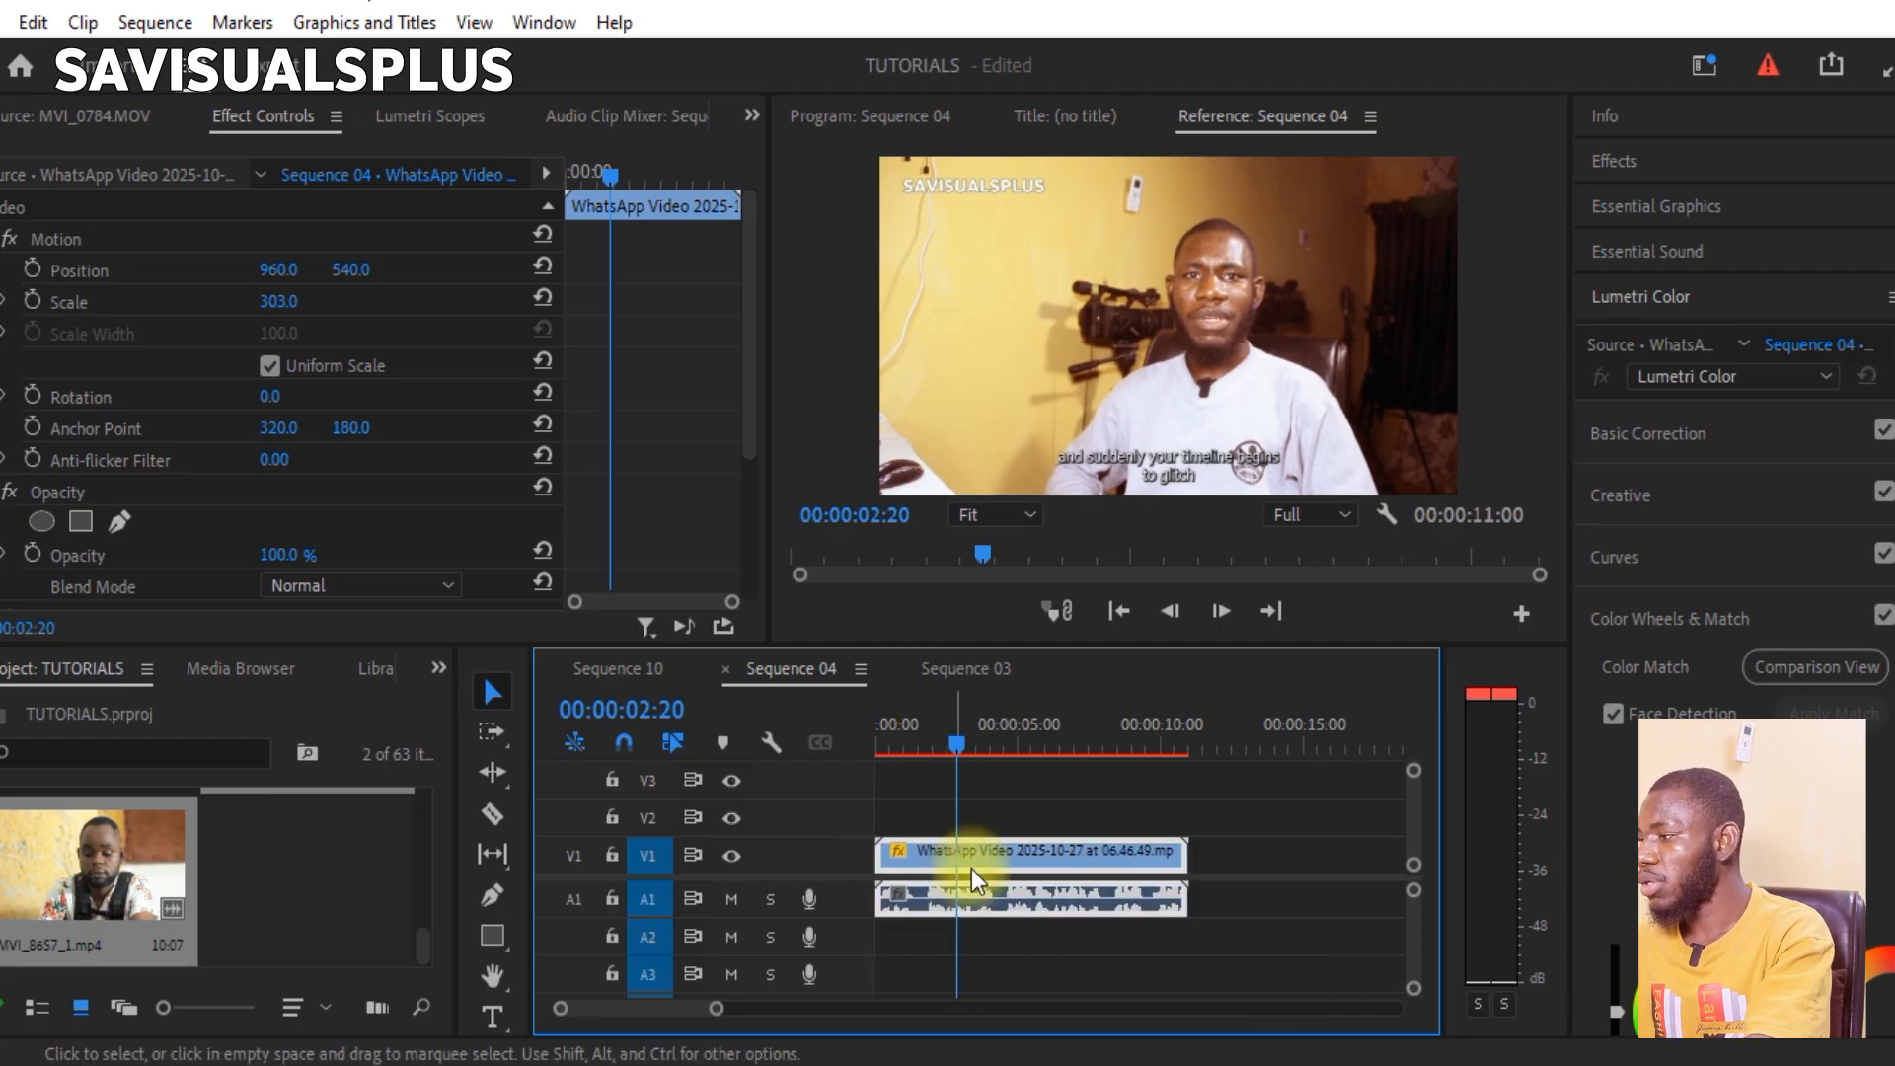
Step: Tag the selected clip as Dialogue in Essential Sound and widen the panel to show its settings fully
left_click(1609, 162)
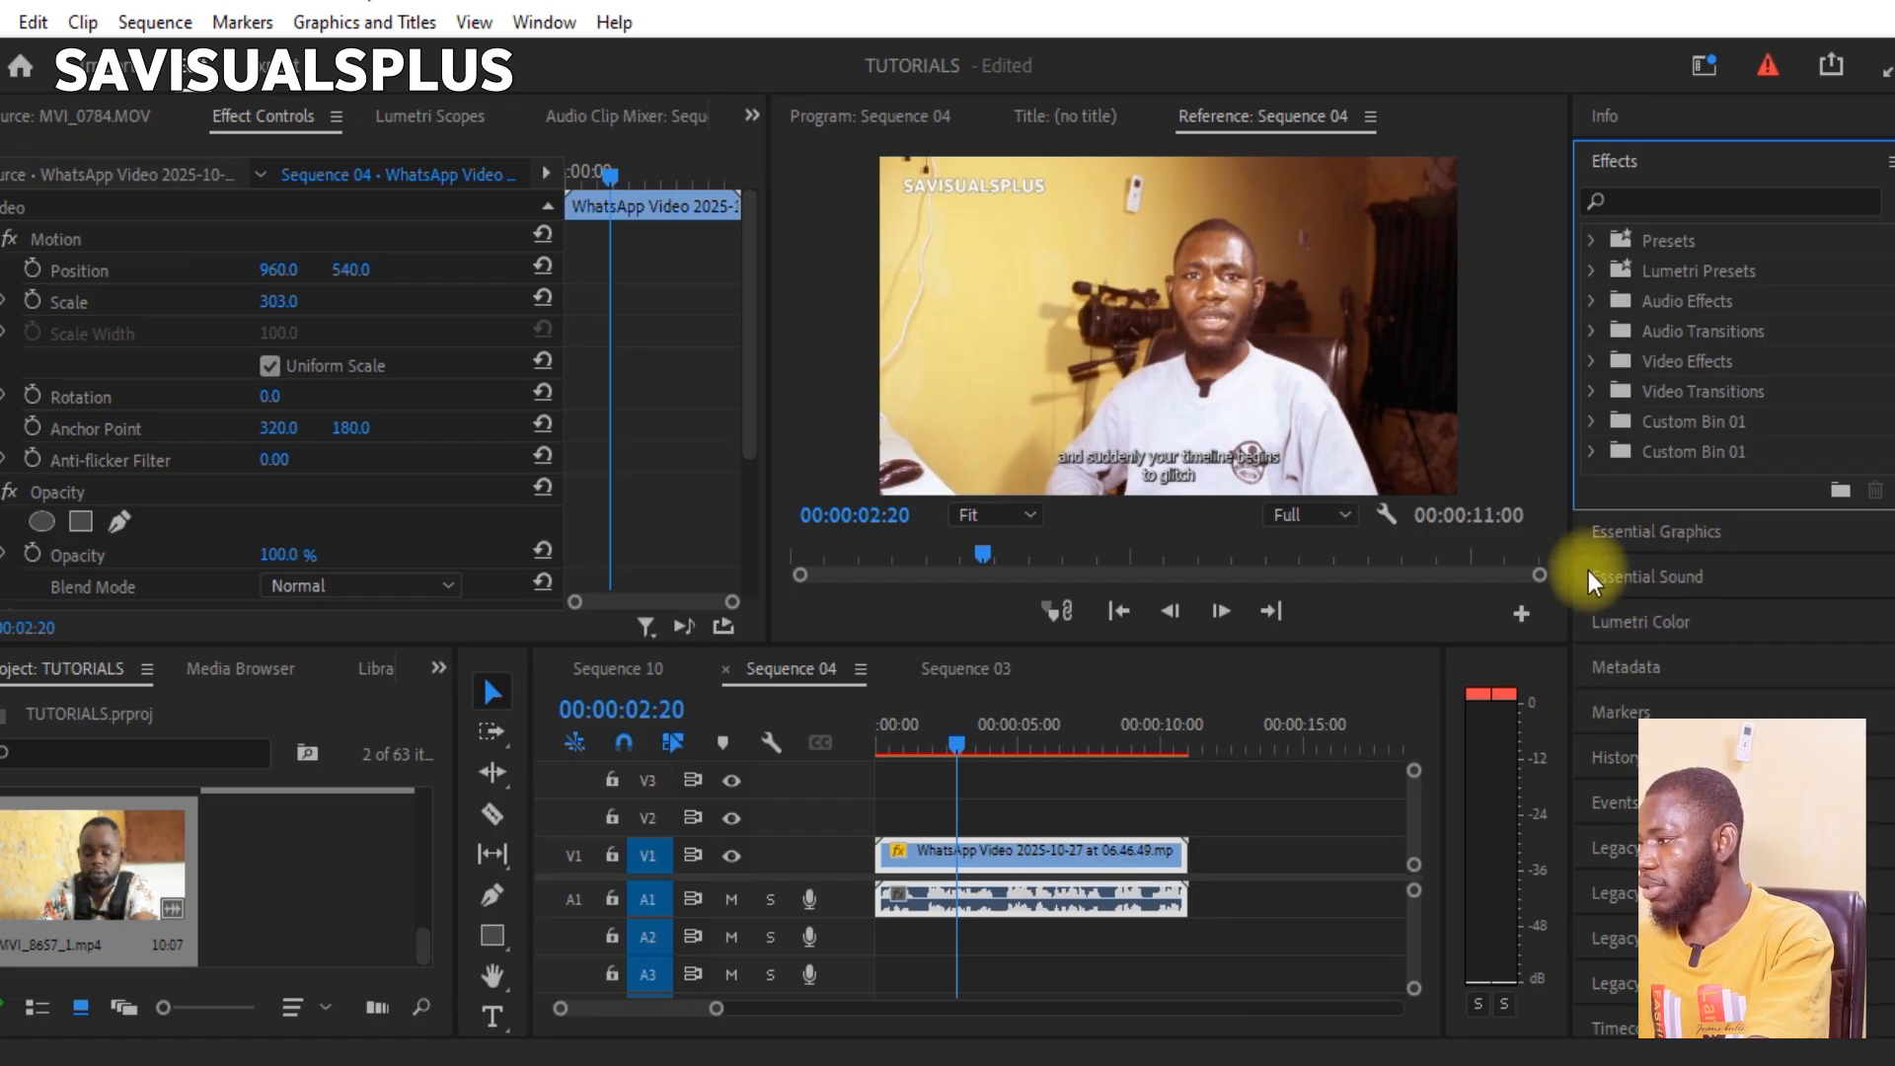
left_click(1640, 576)
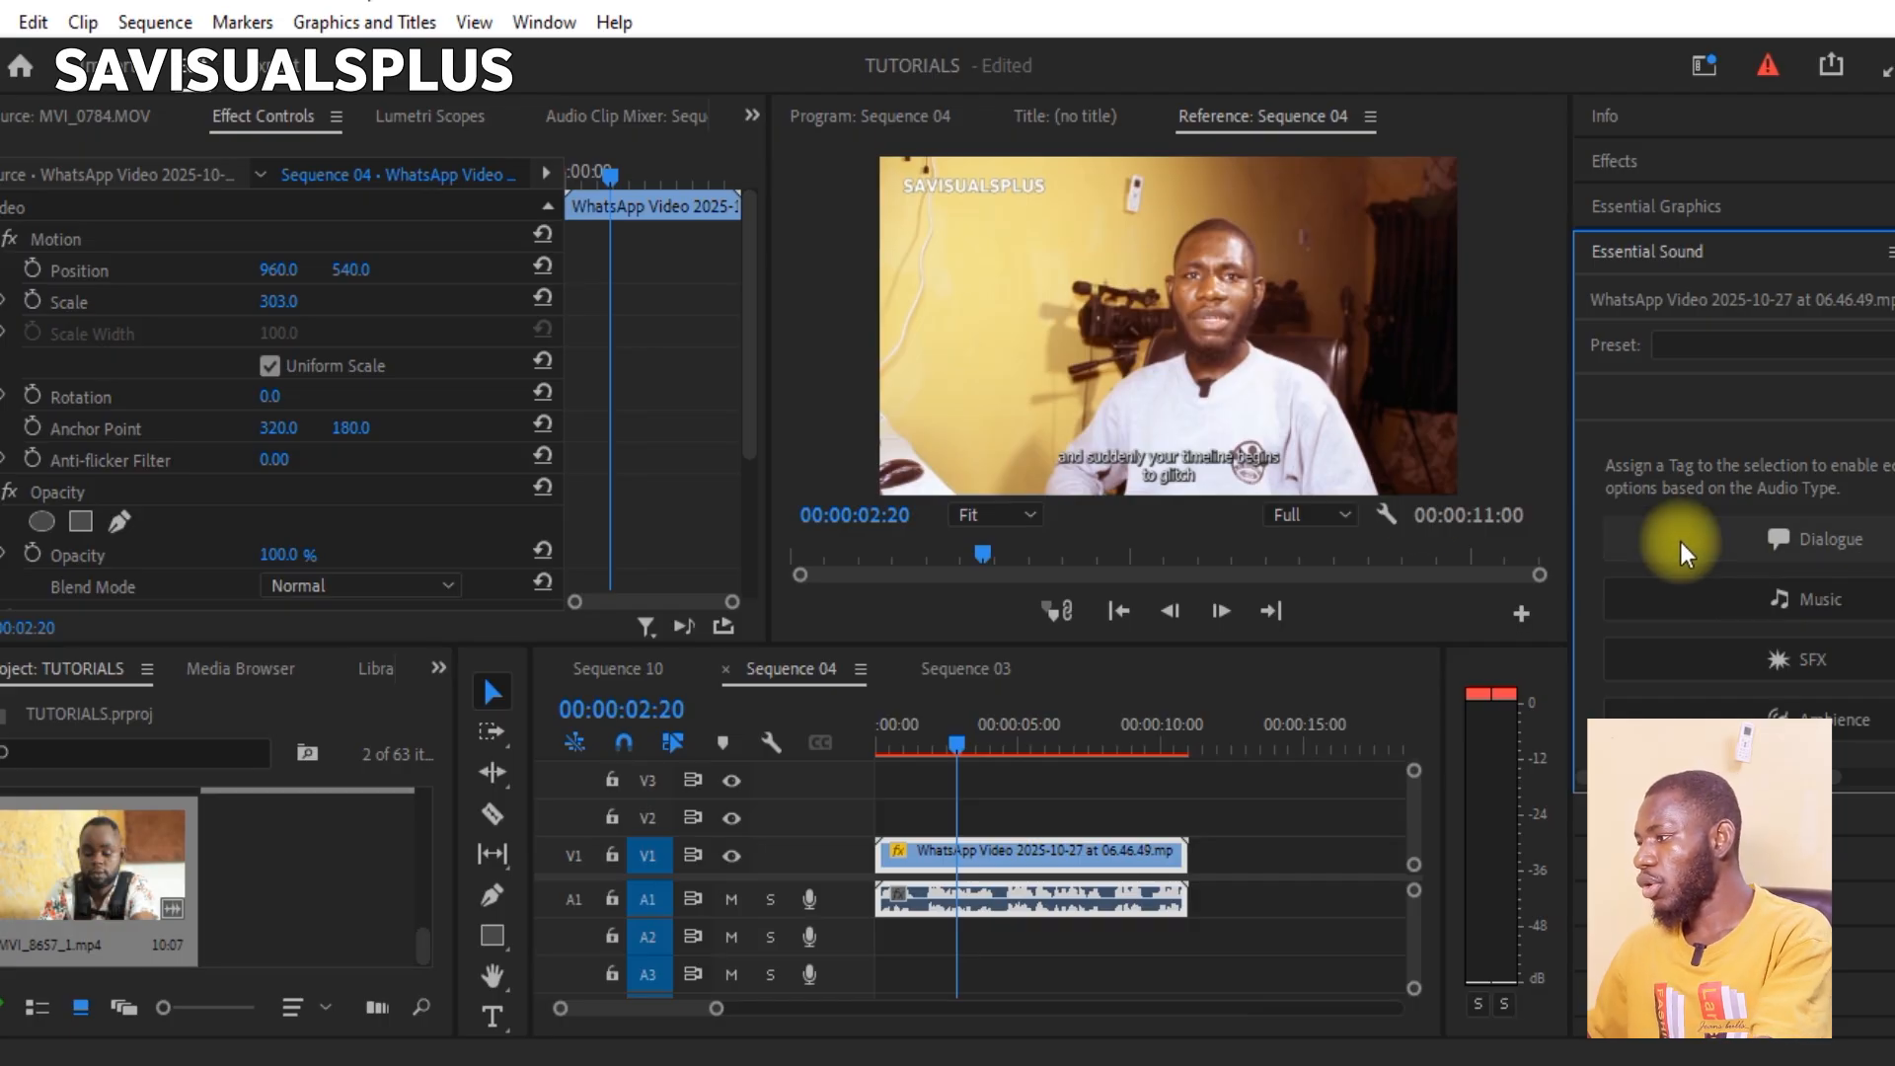
left_click(1768, 547)
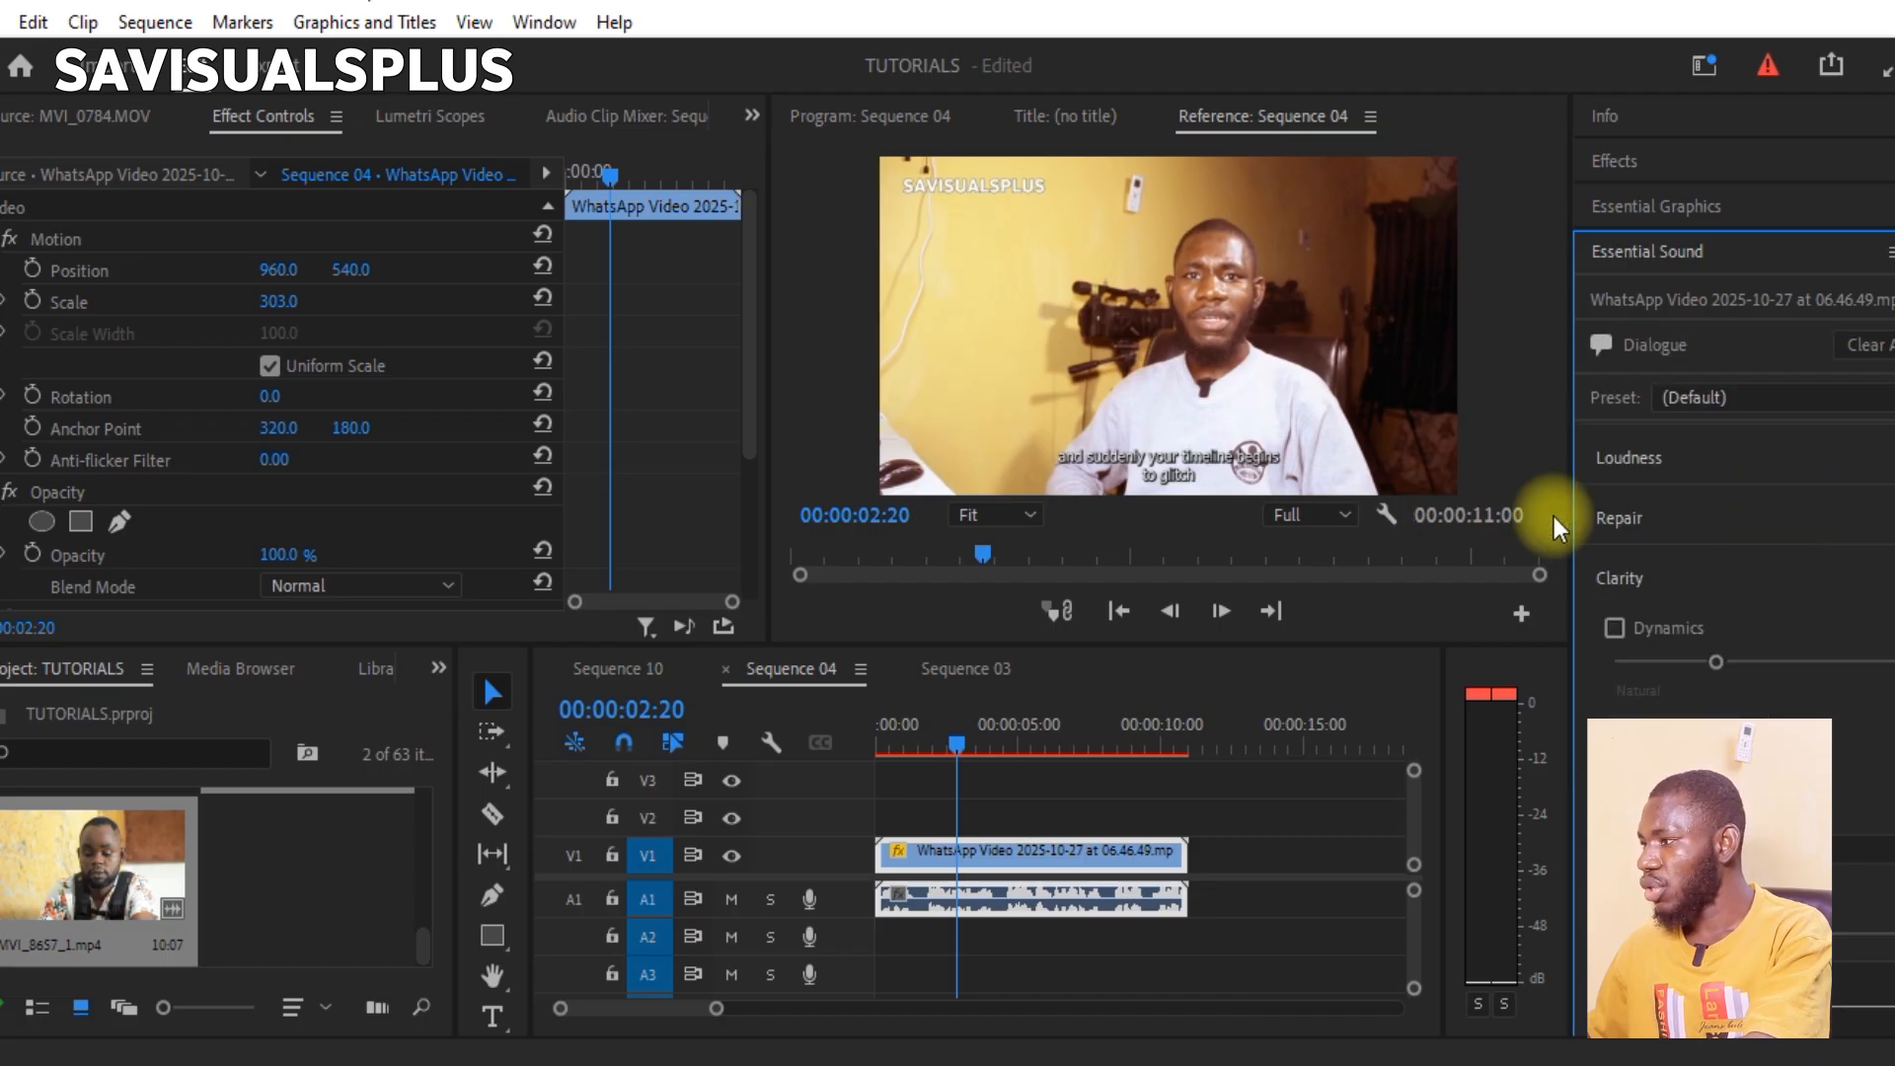
left_click_drag(1572, 365, 1478, 379)
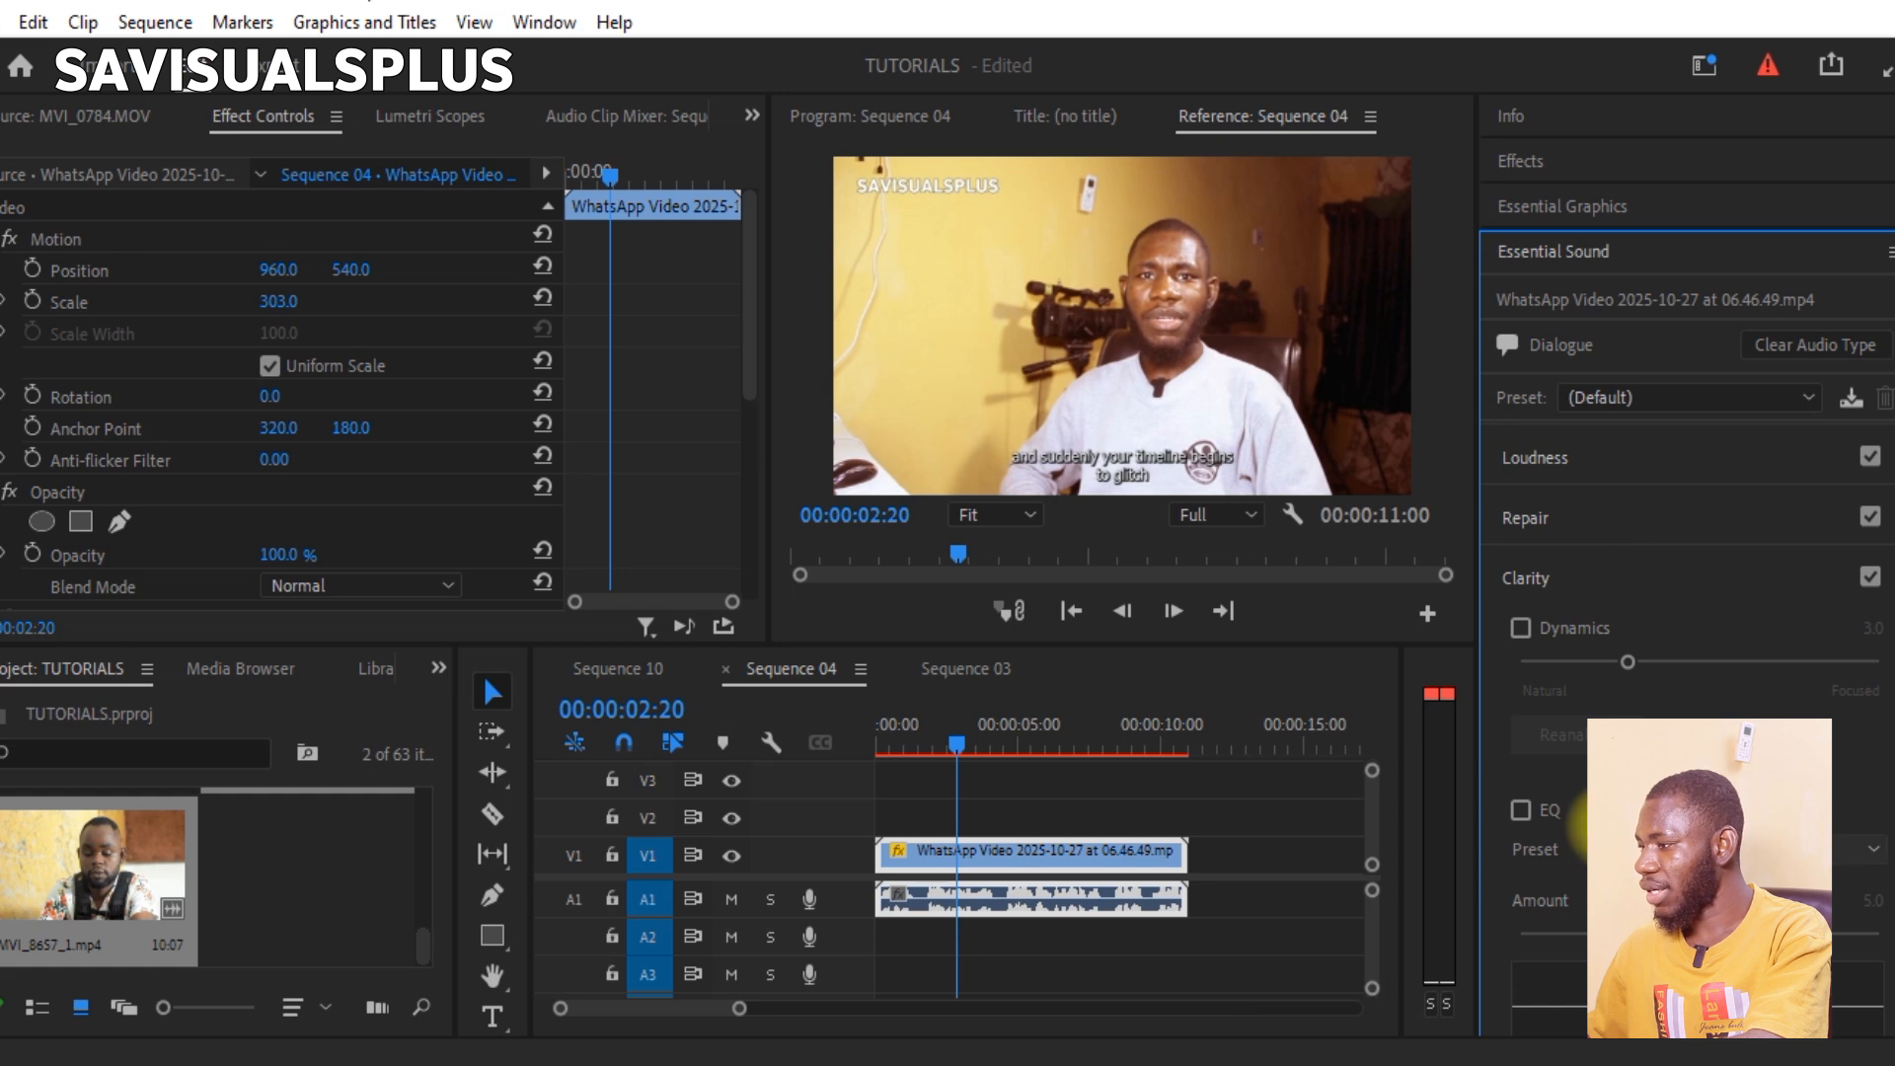
Step: Enable EQ for the dialogue clip, expand the Repair options and review the Loudness section
left_click(1549, 810)
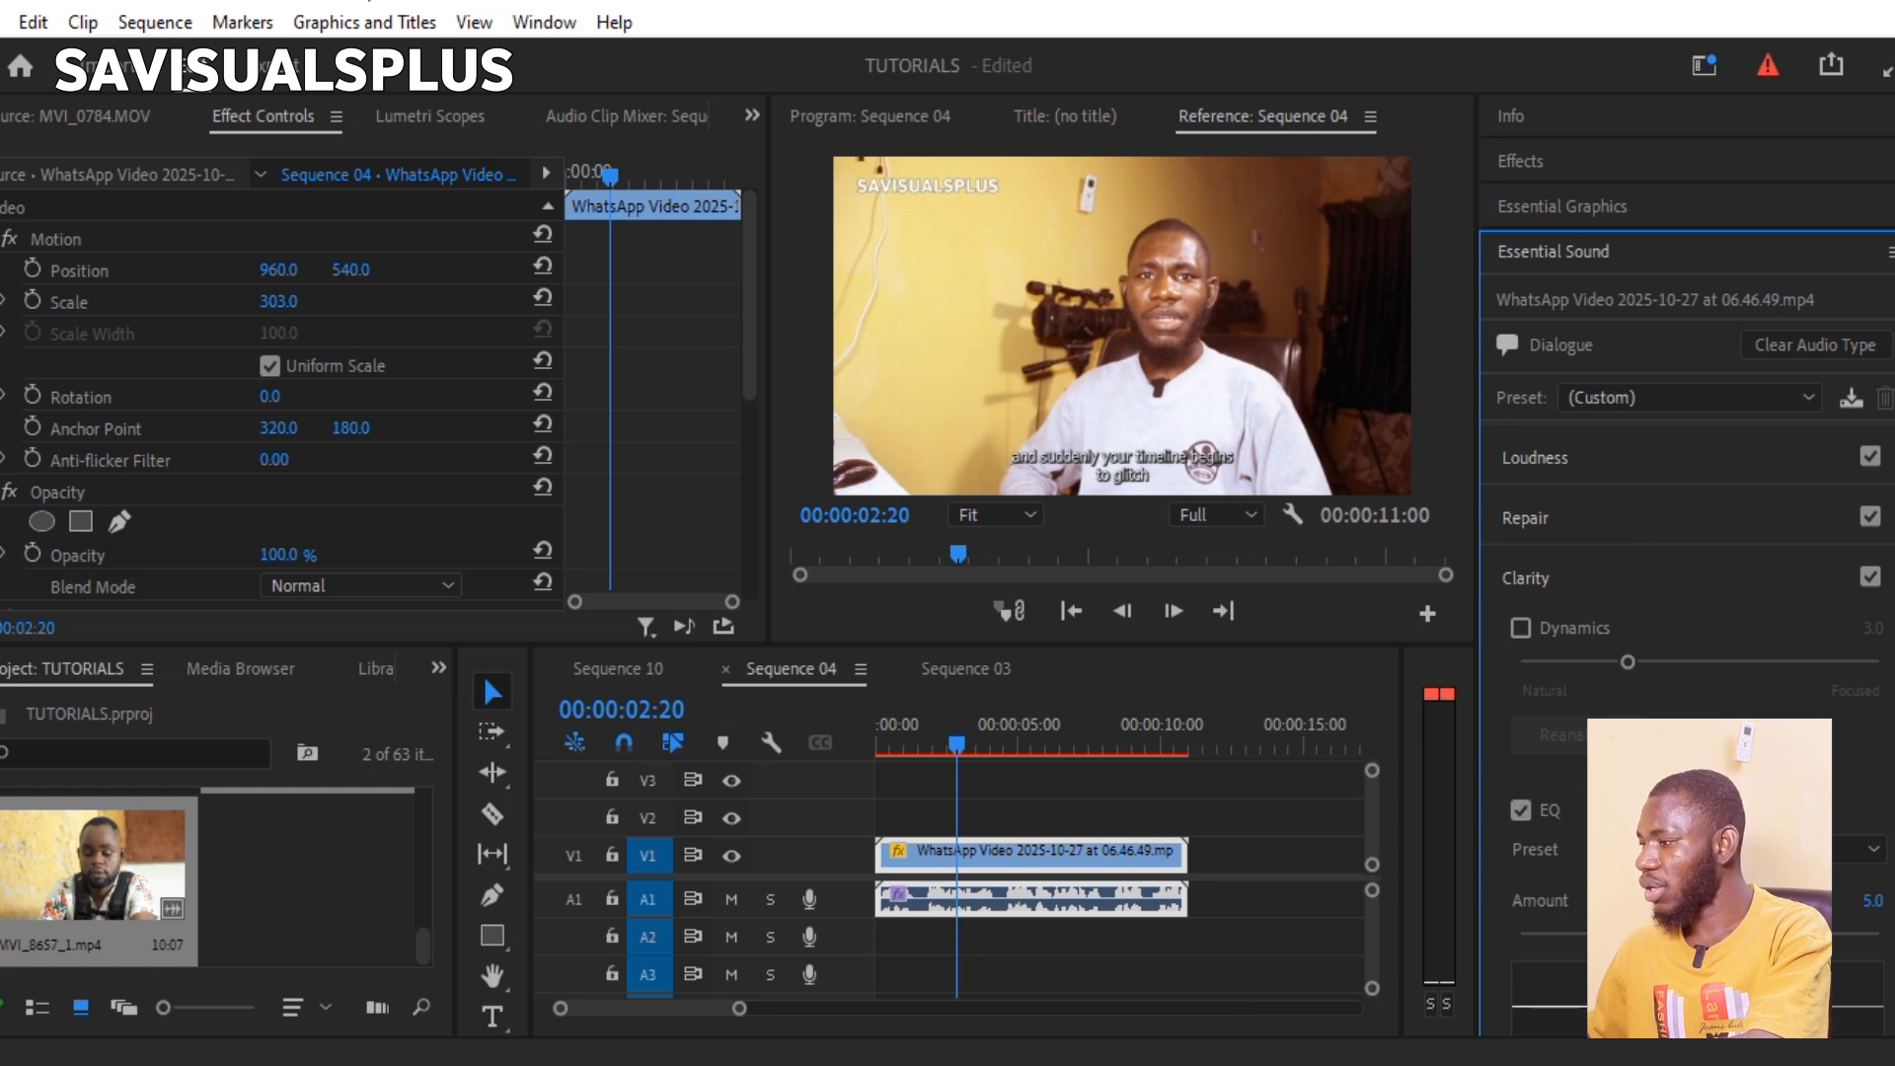
left_click(1549, 507)
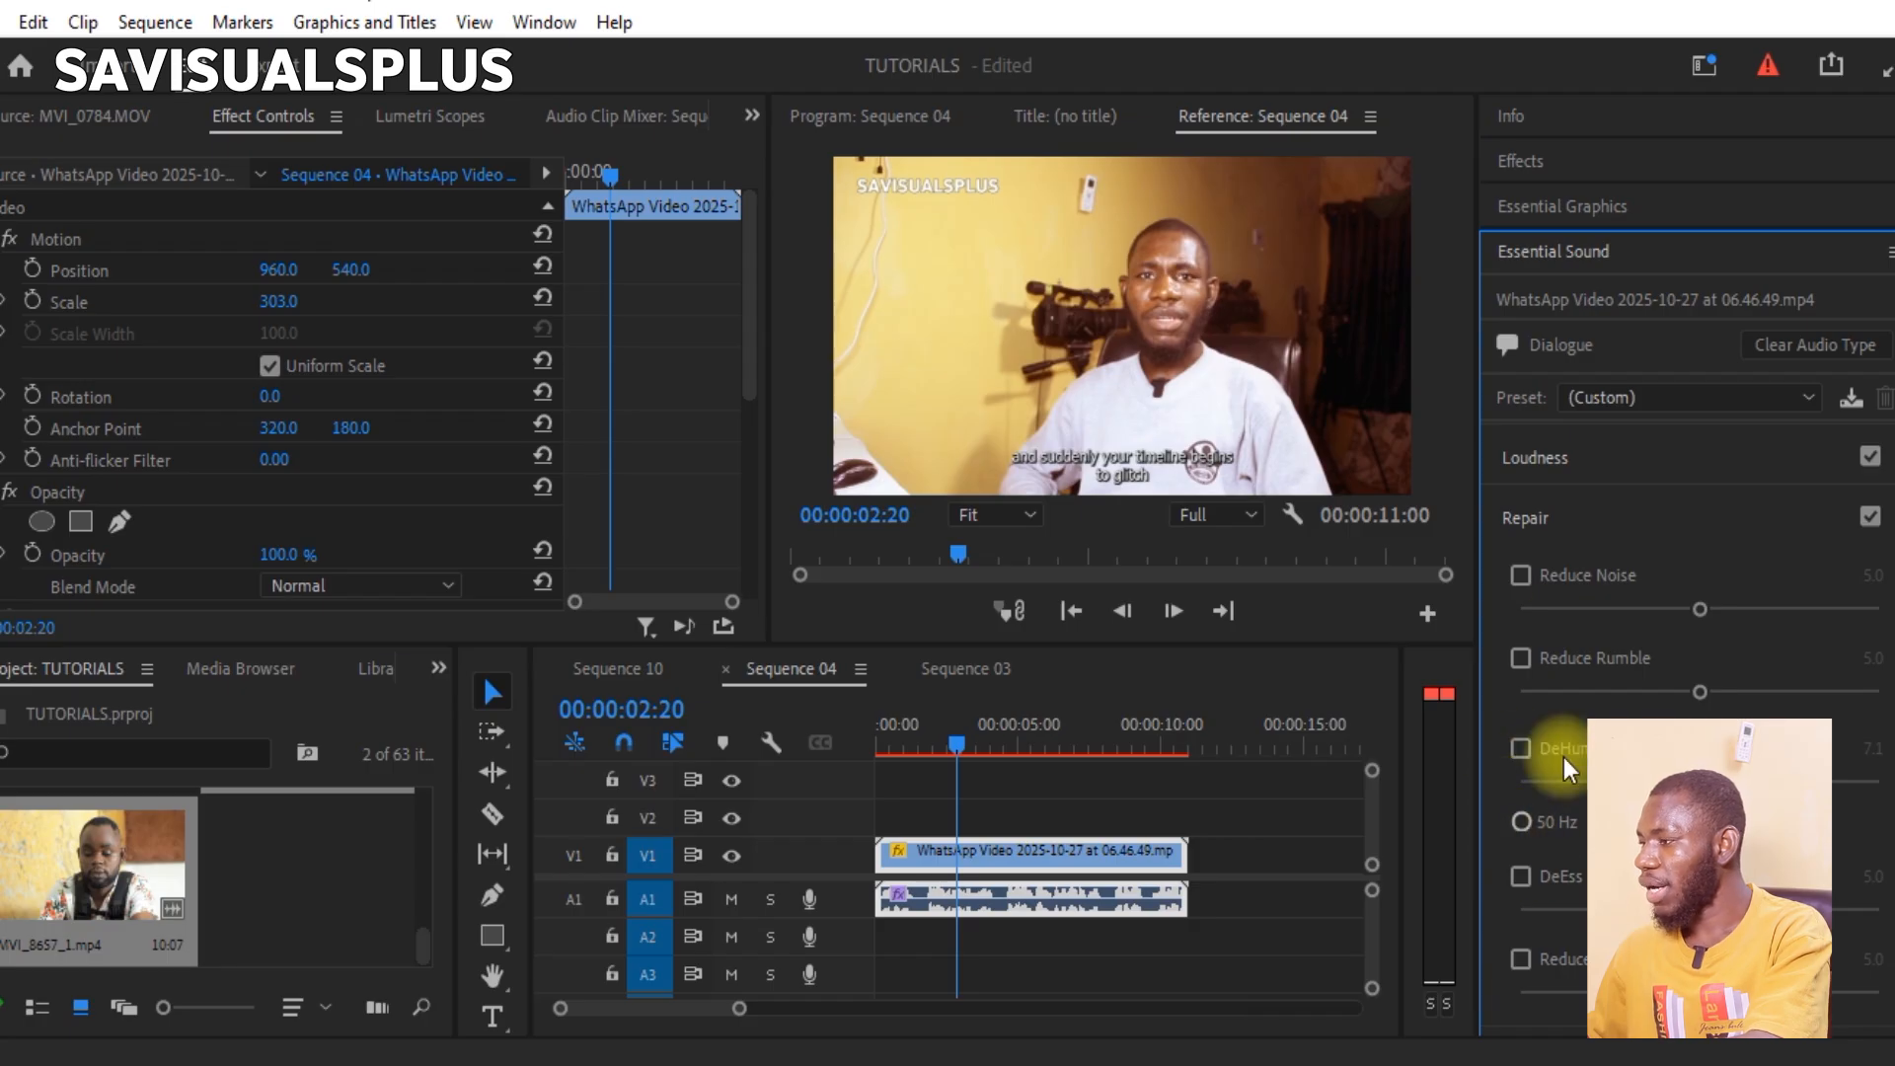
left_click(1543, 465)
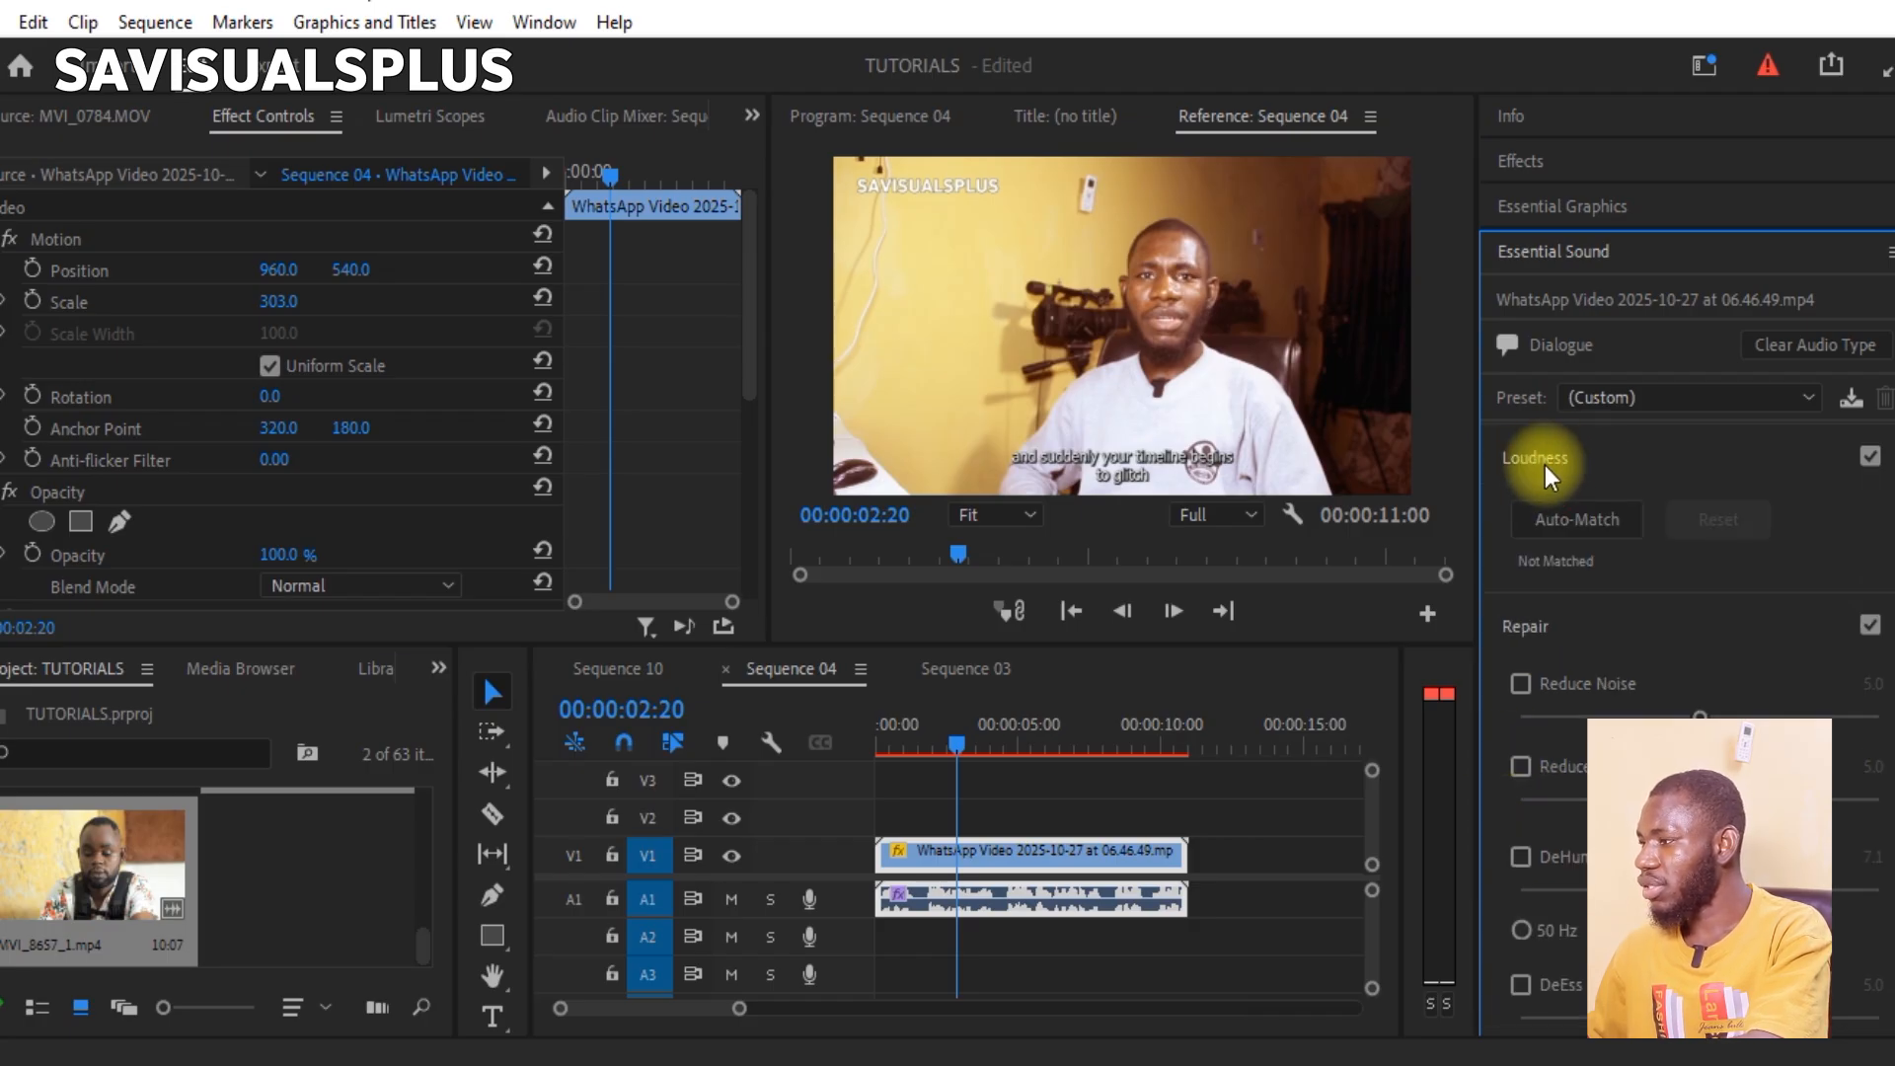
left_click(1530, 453)
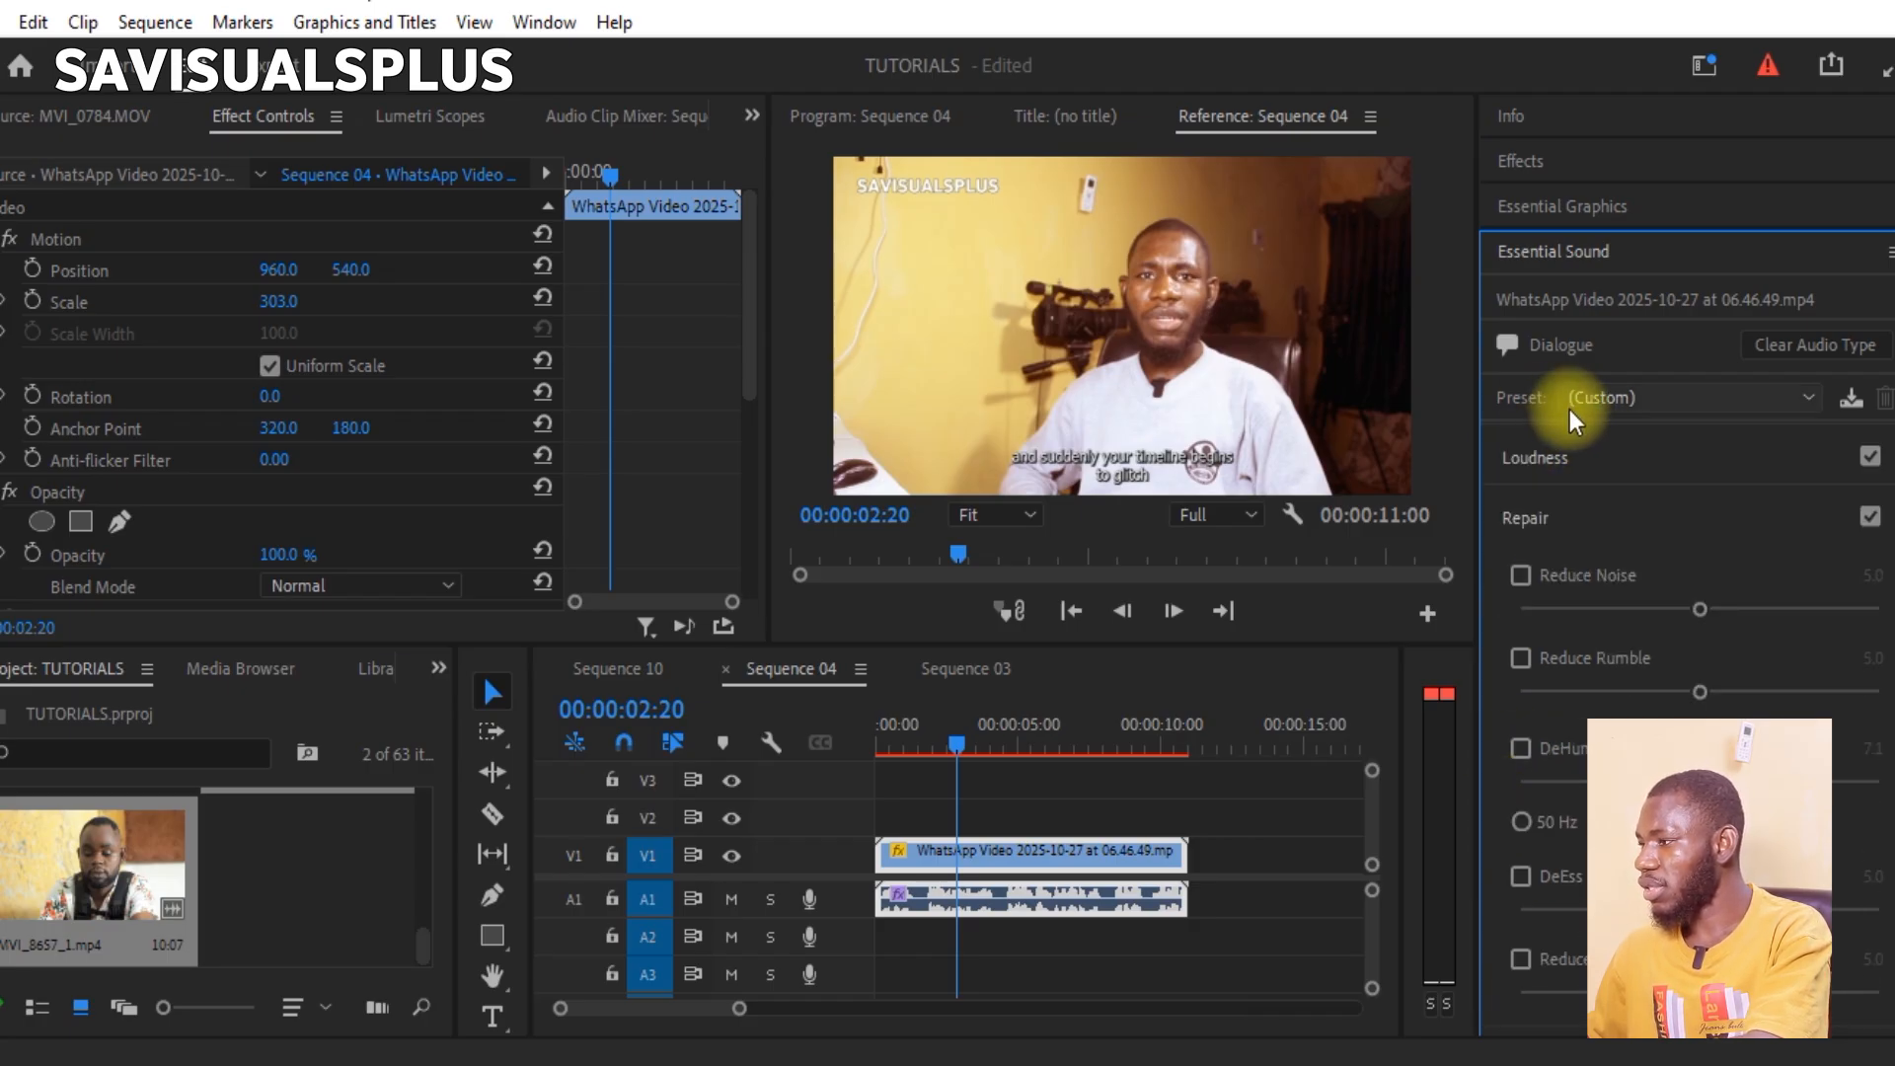
Step: Try the Clean Up Noisy Dialogue preset on the clip with a short playback, and undo it
left_click(1638, 395)
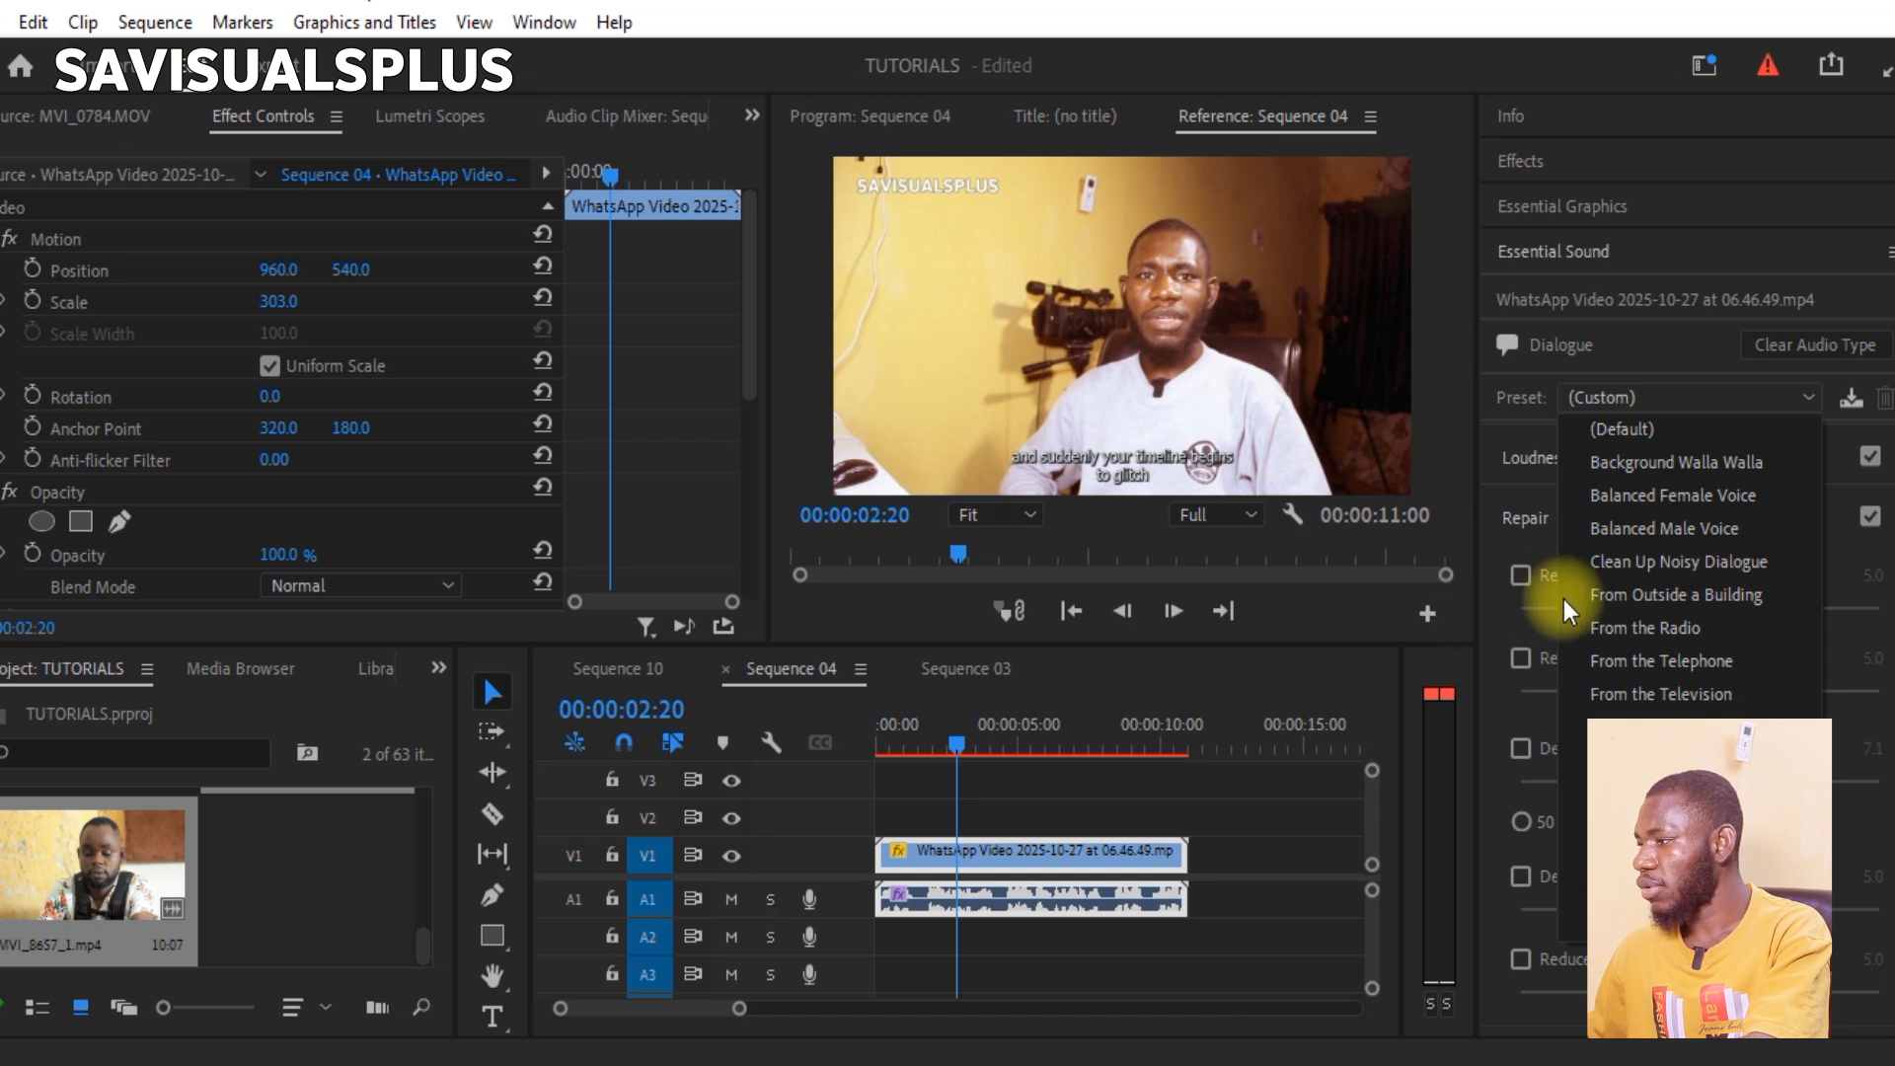
left_click(1637, 565)
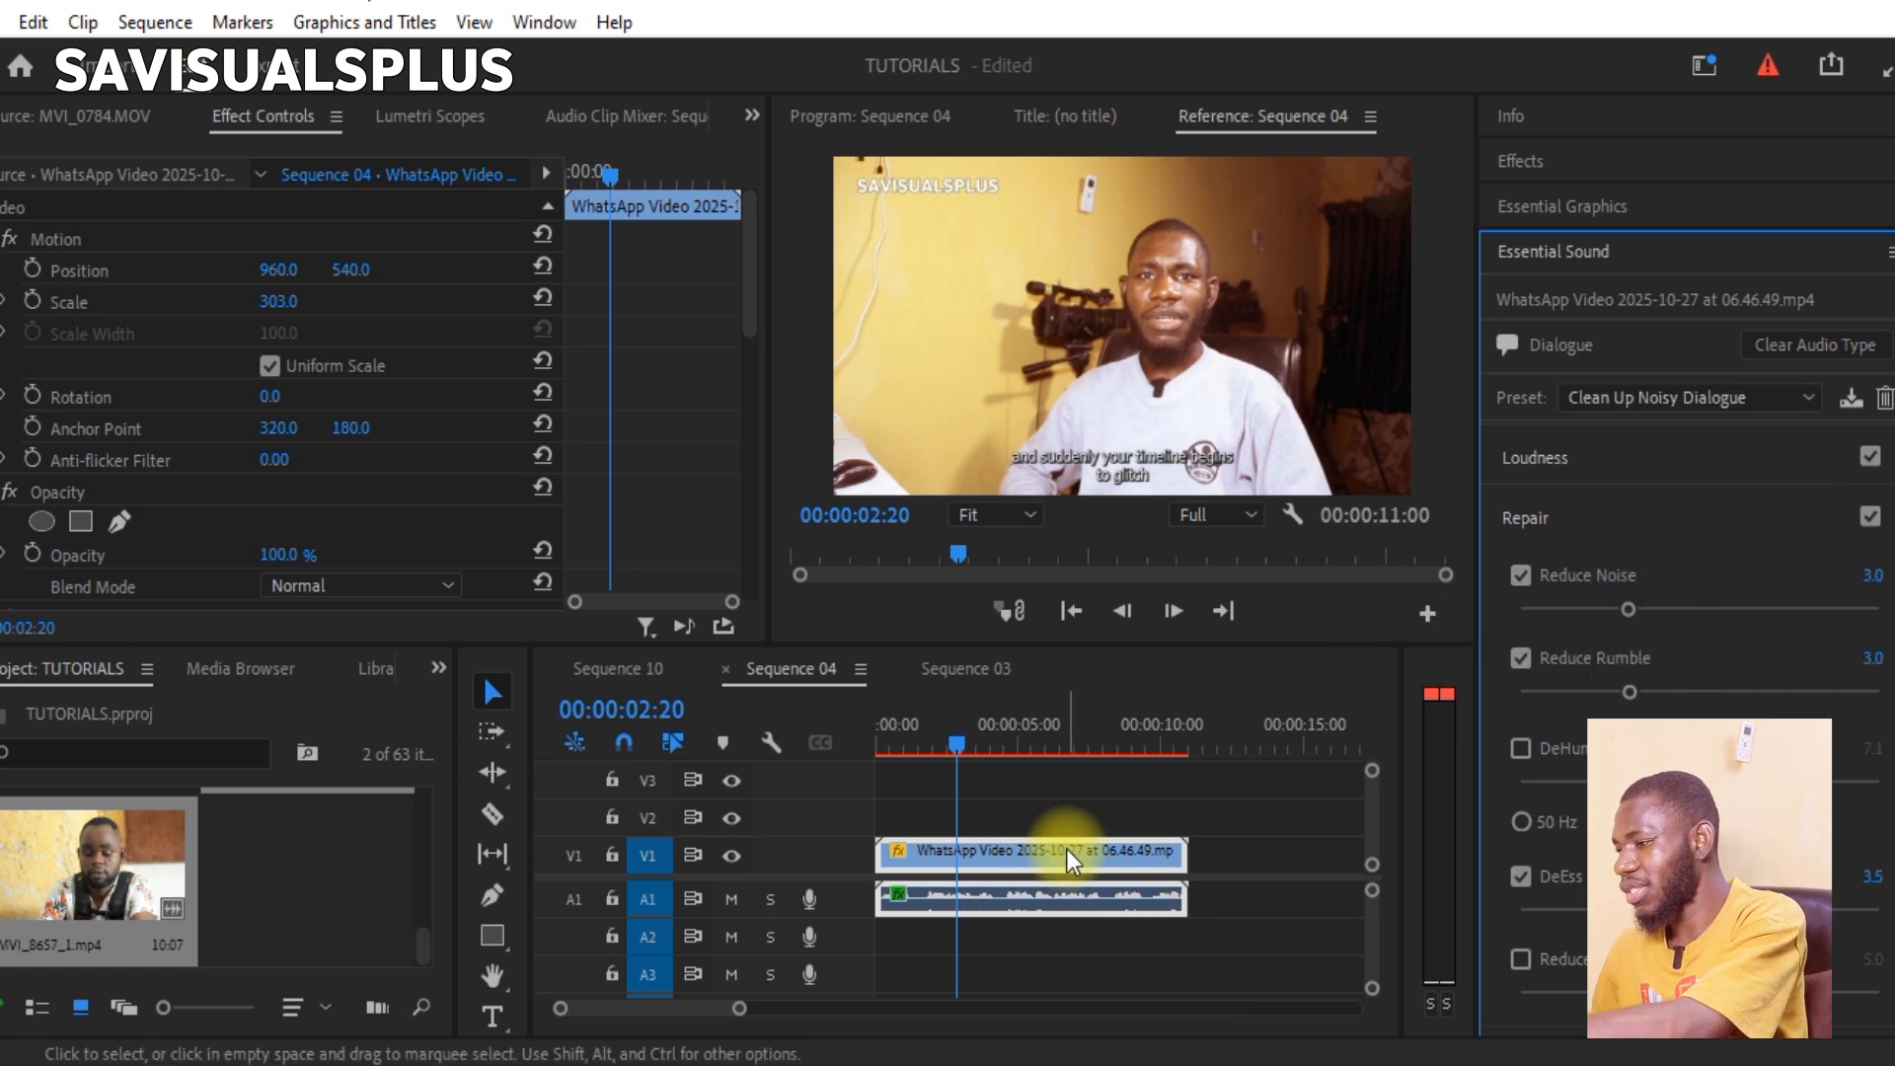
key("equal")
key("space")
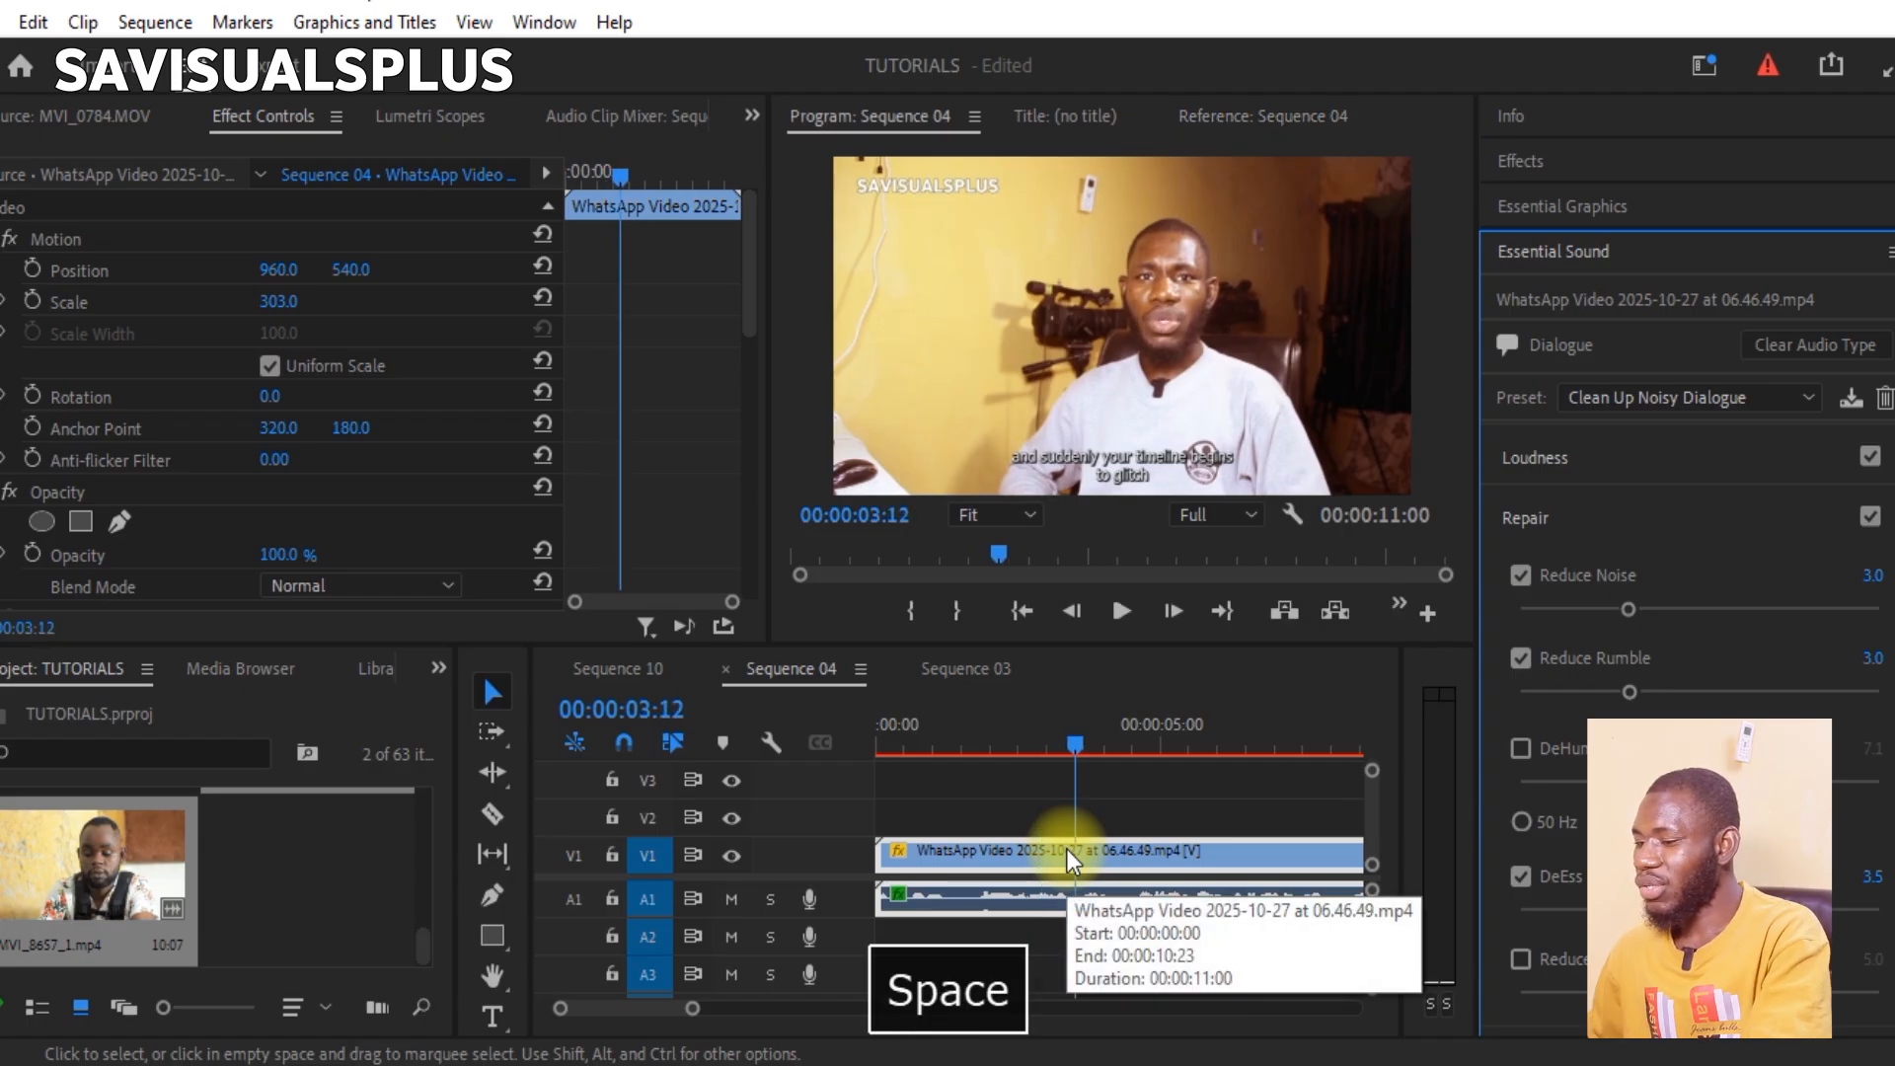
key("ctrl+z")
Step: Reselect the clip and play its audio without the cleanup preset from about the 2-second mark
left_click(1130, 827)
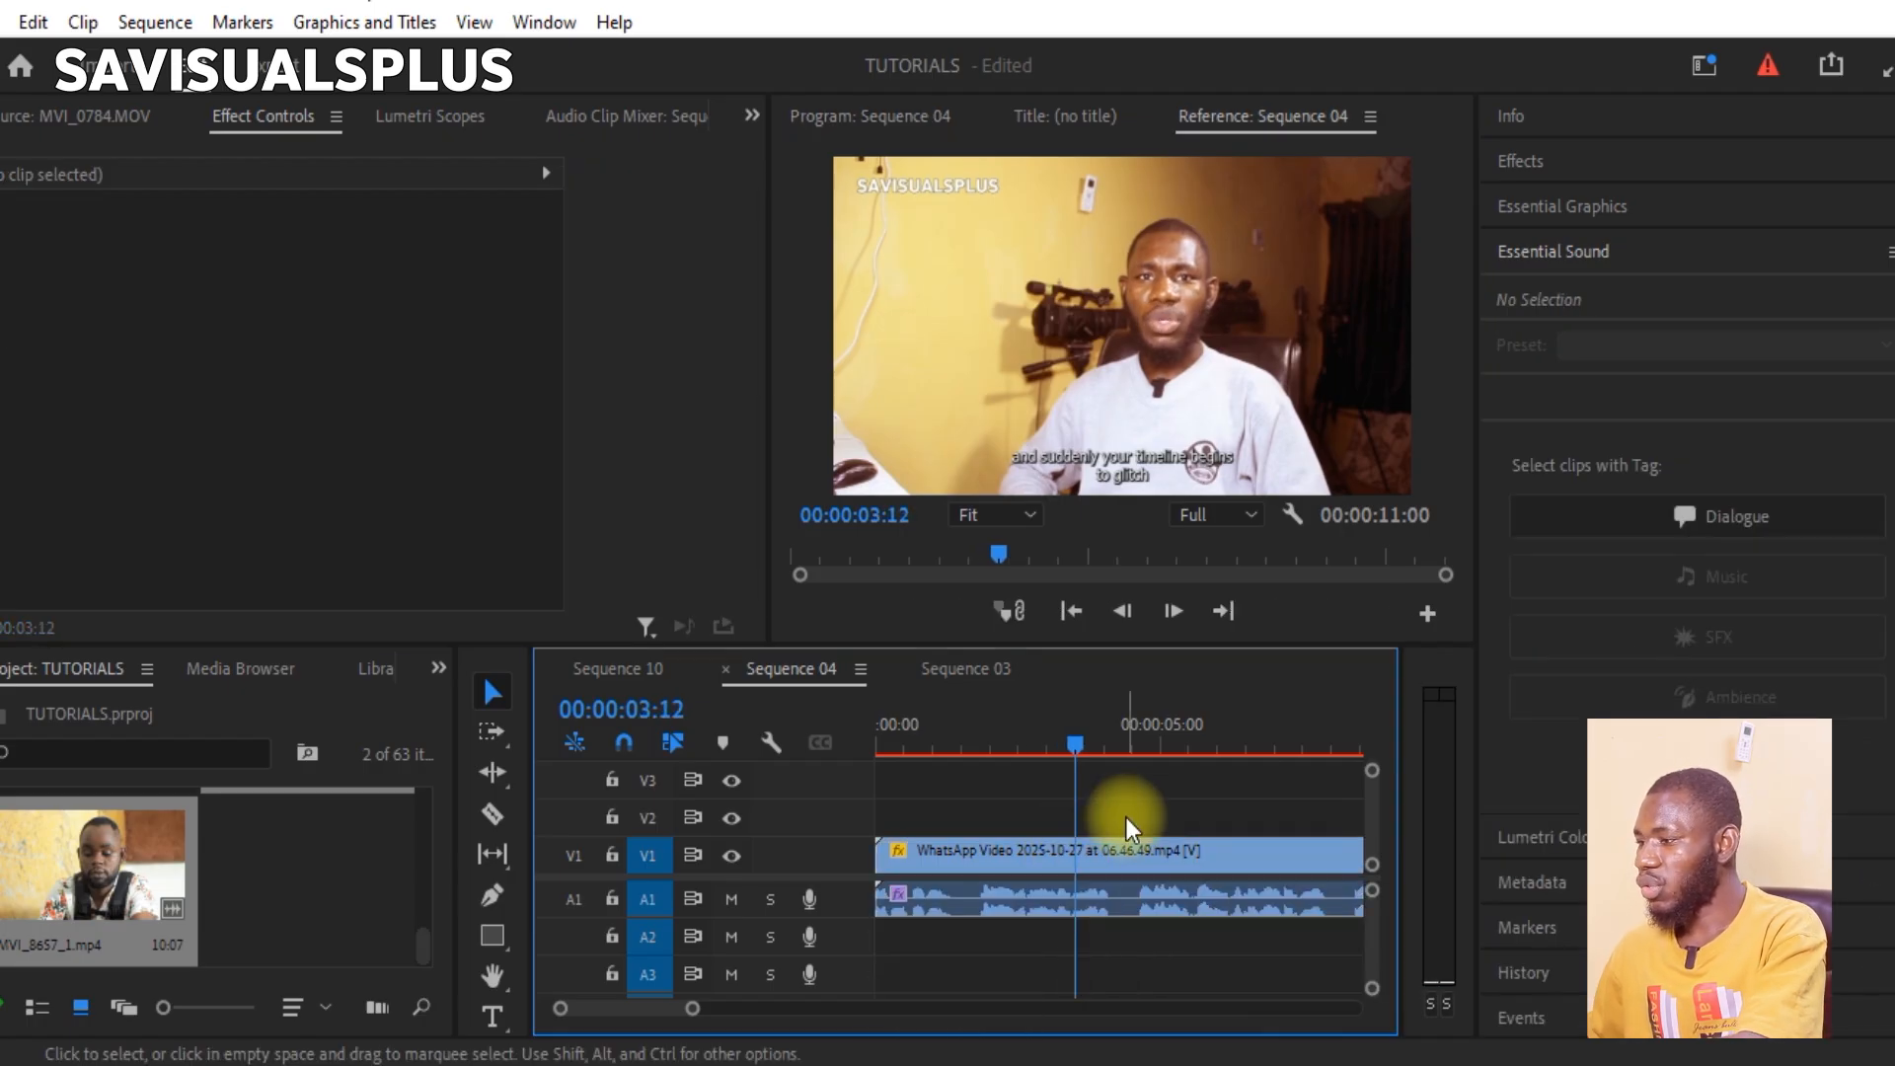
left_click(1123, 878)
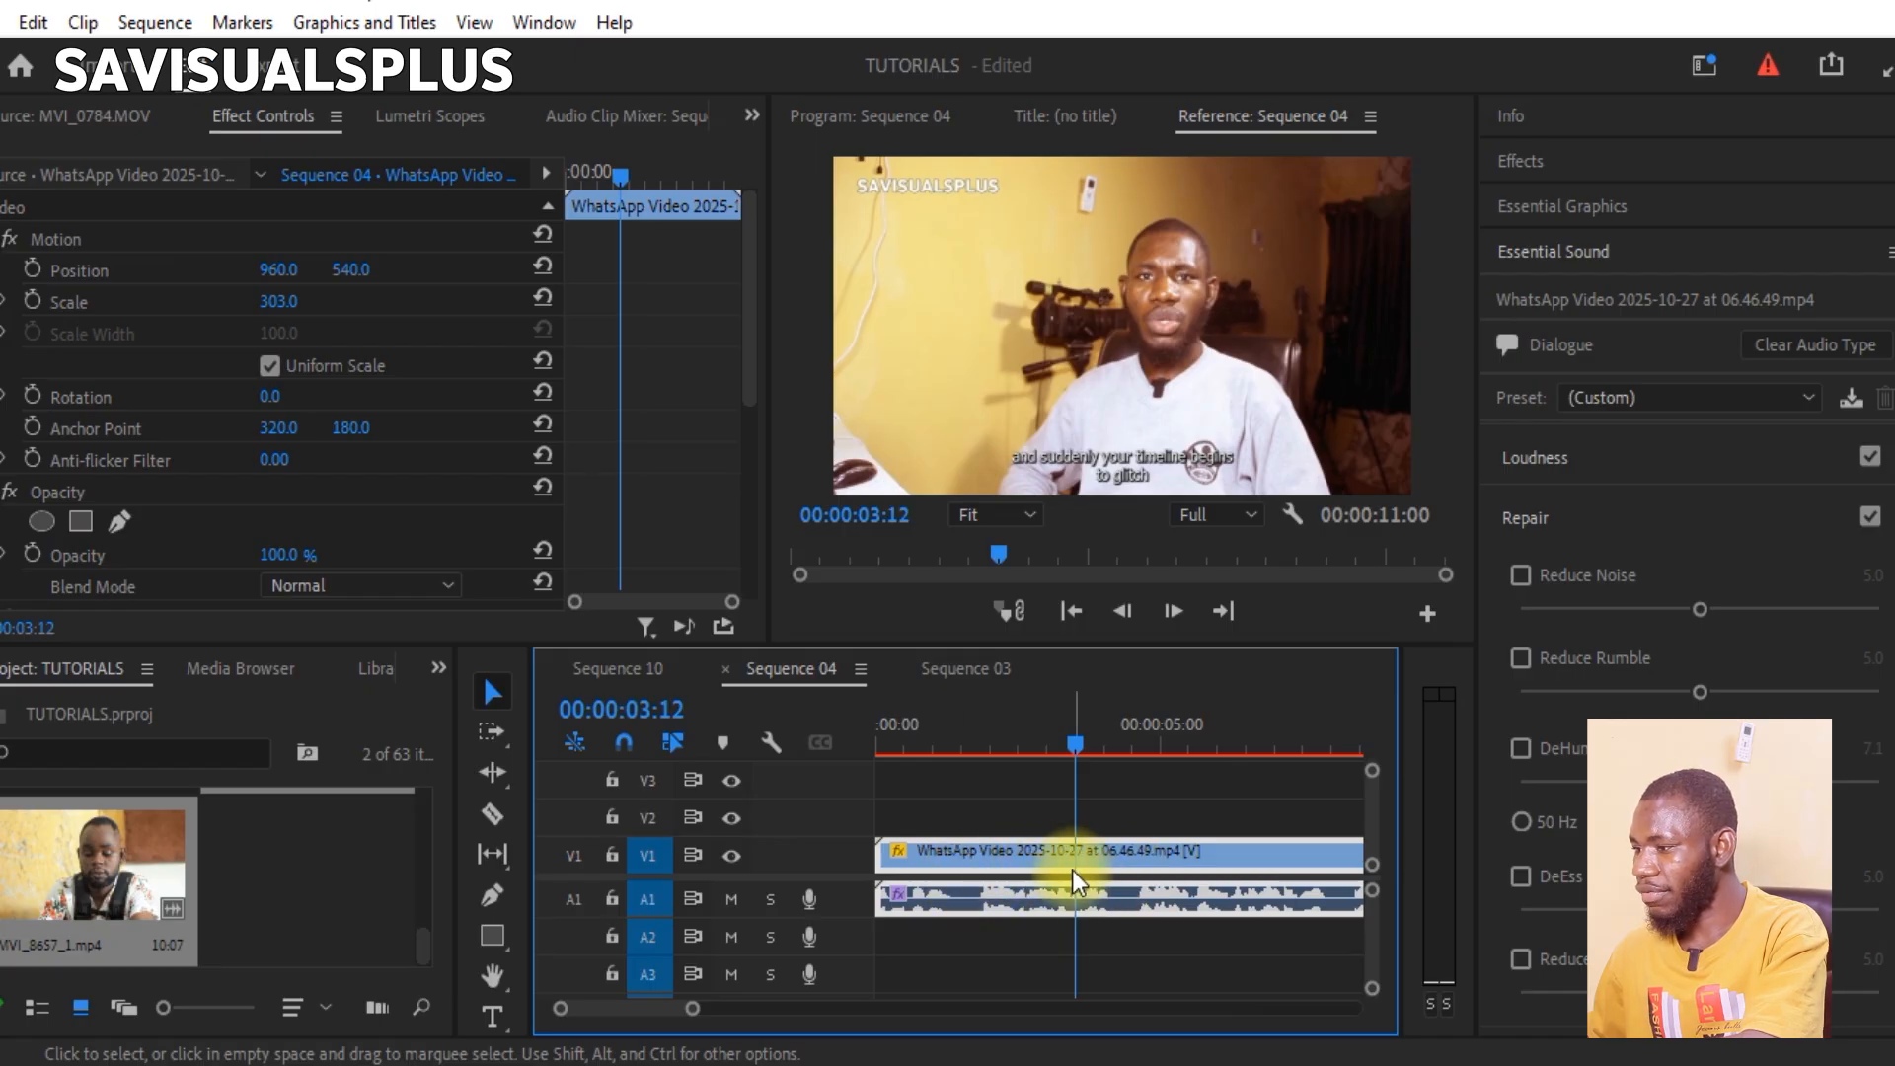
left_click(1002, 748)
key("space")
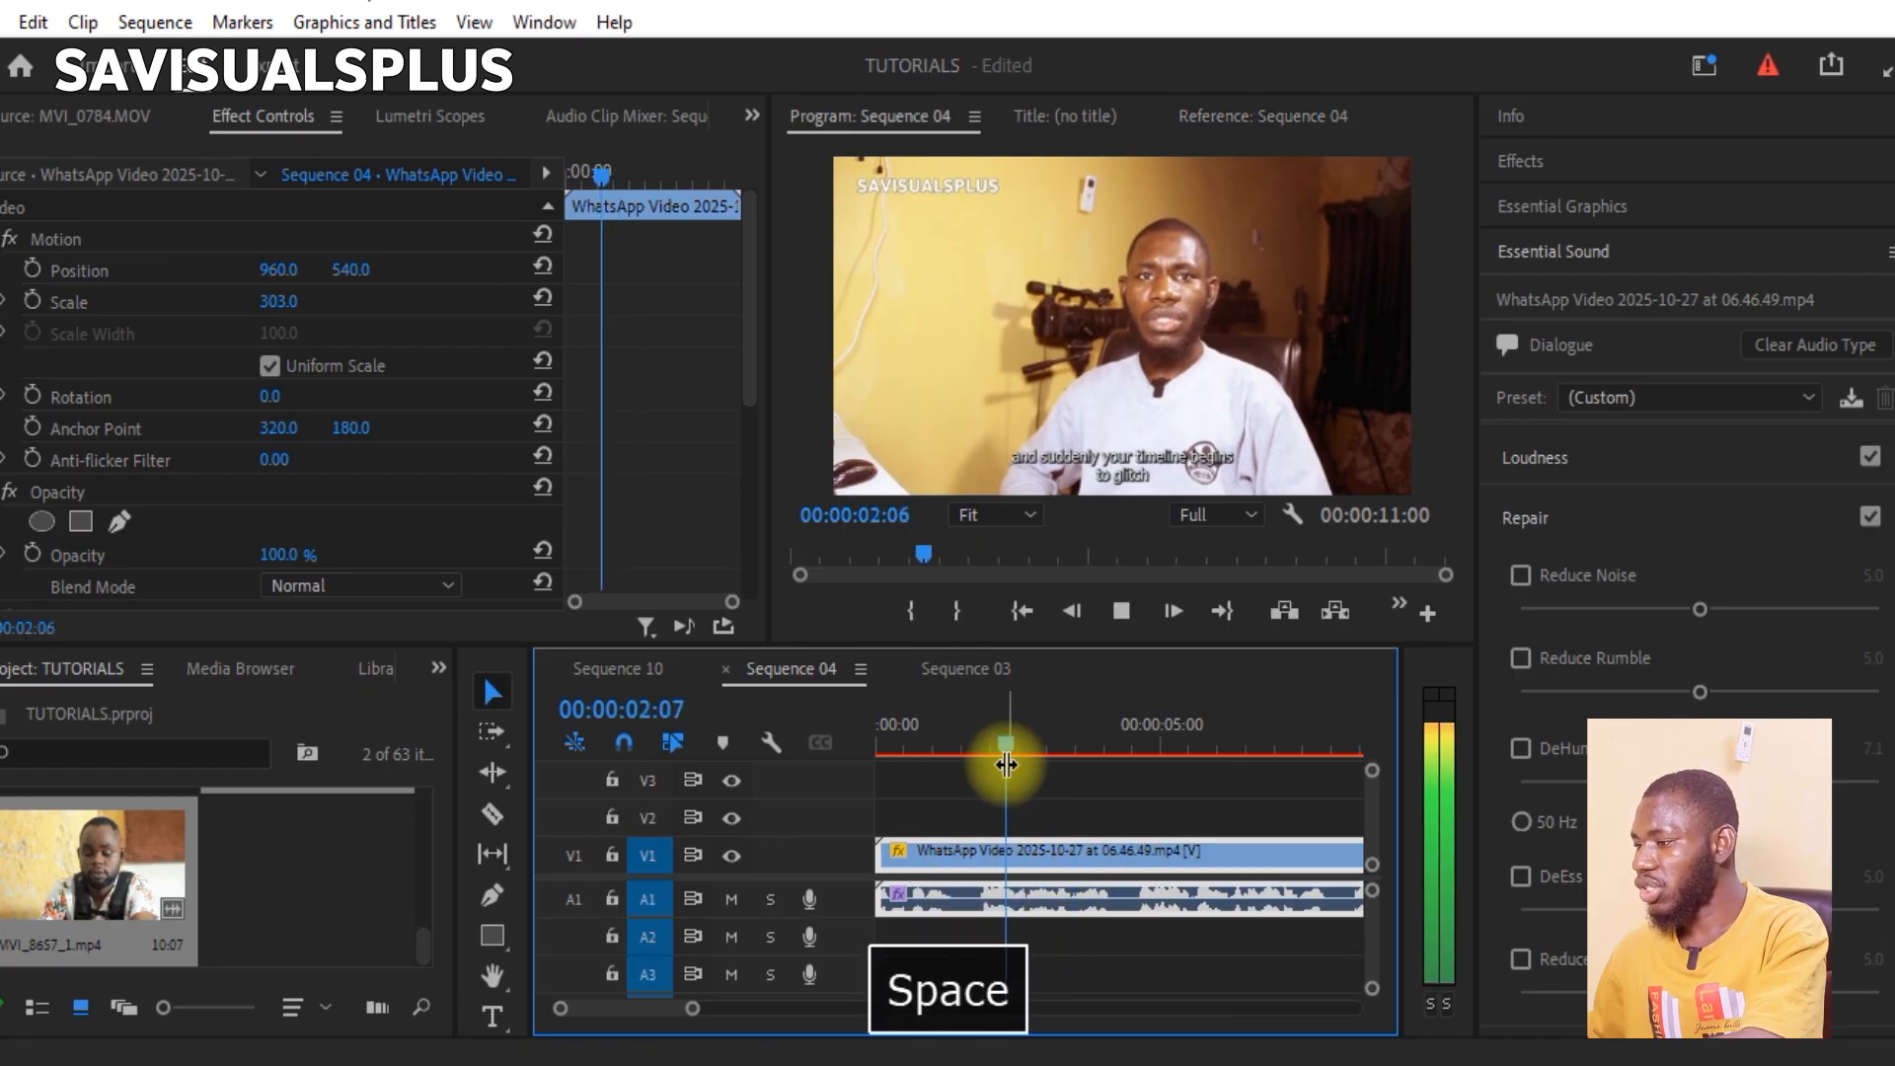
key("space")
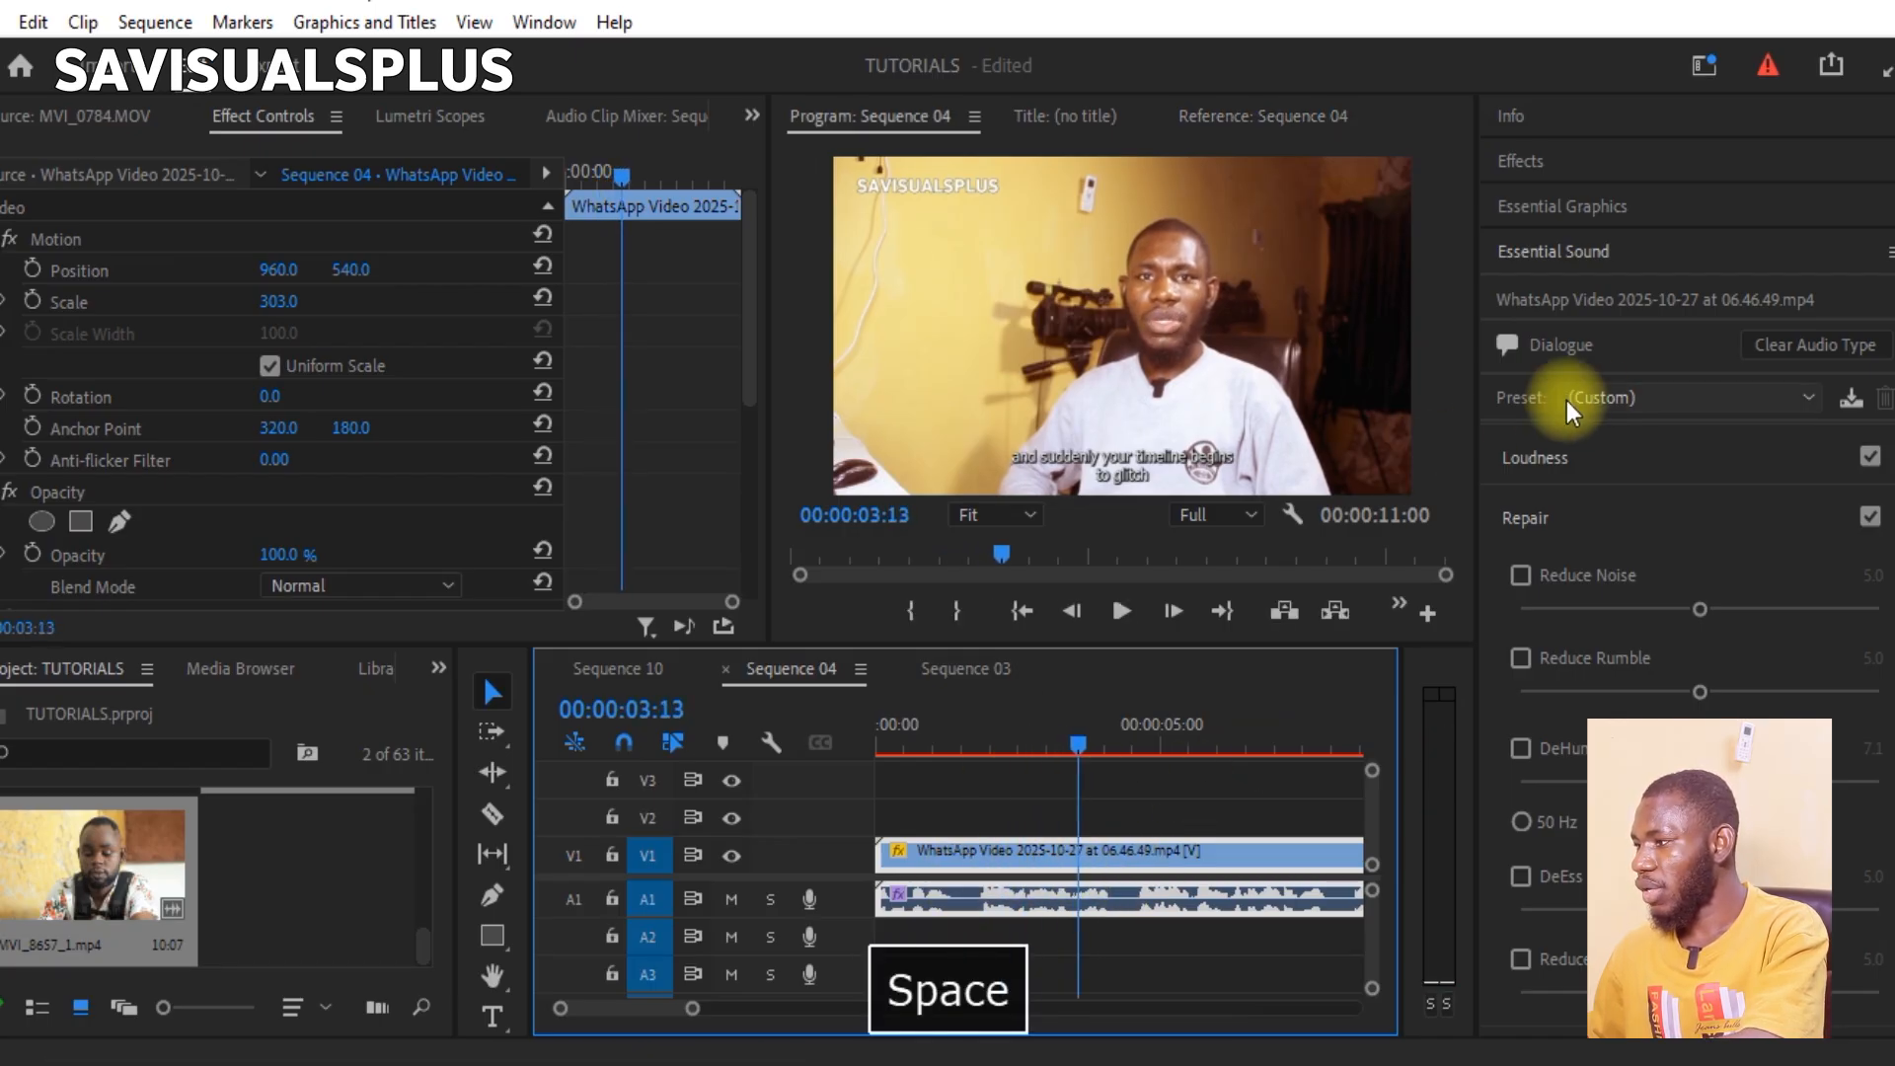
Step: Apply the Clean Up Noisy Dialogue preset to the clip and play back the processed audio
left_click(1594, 397)
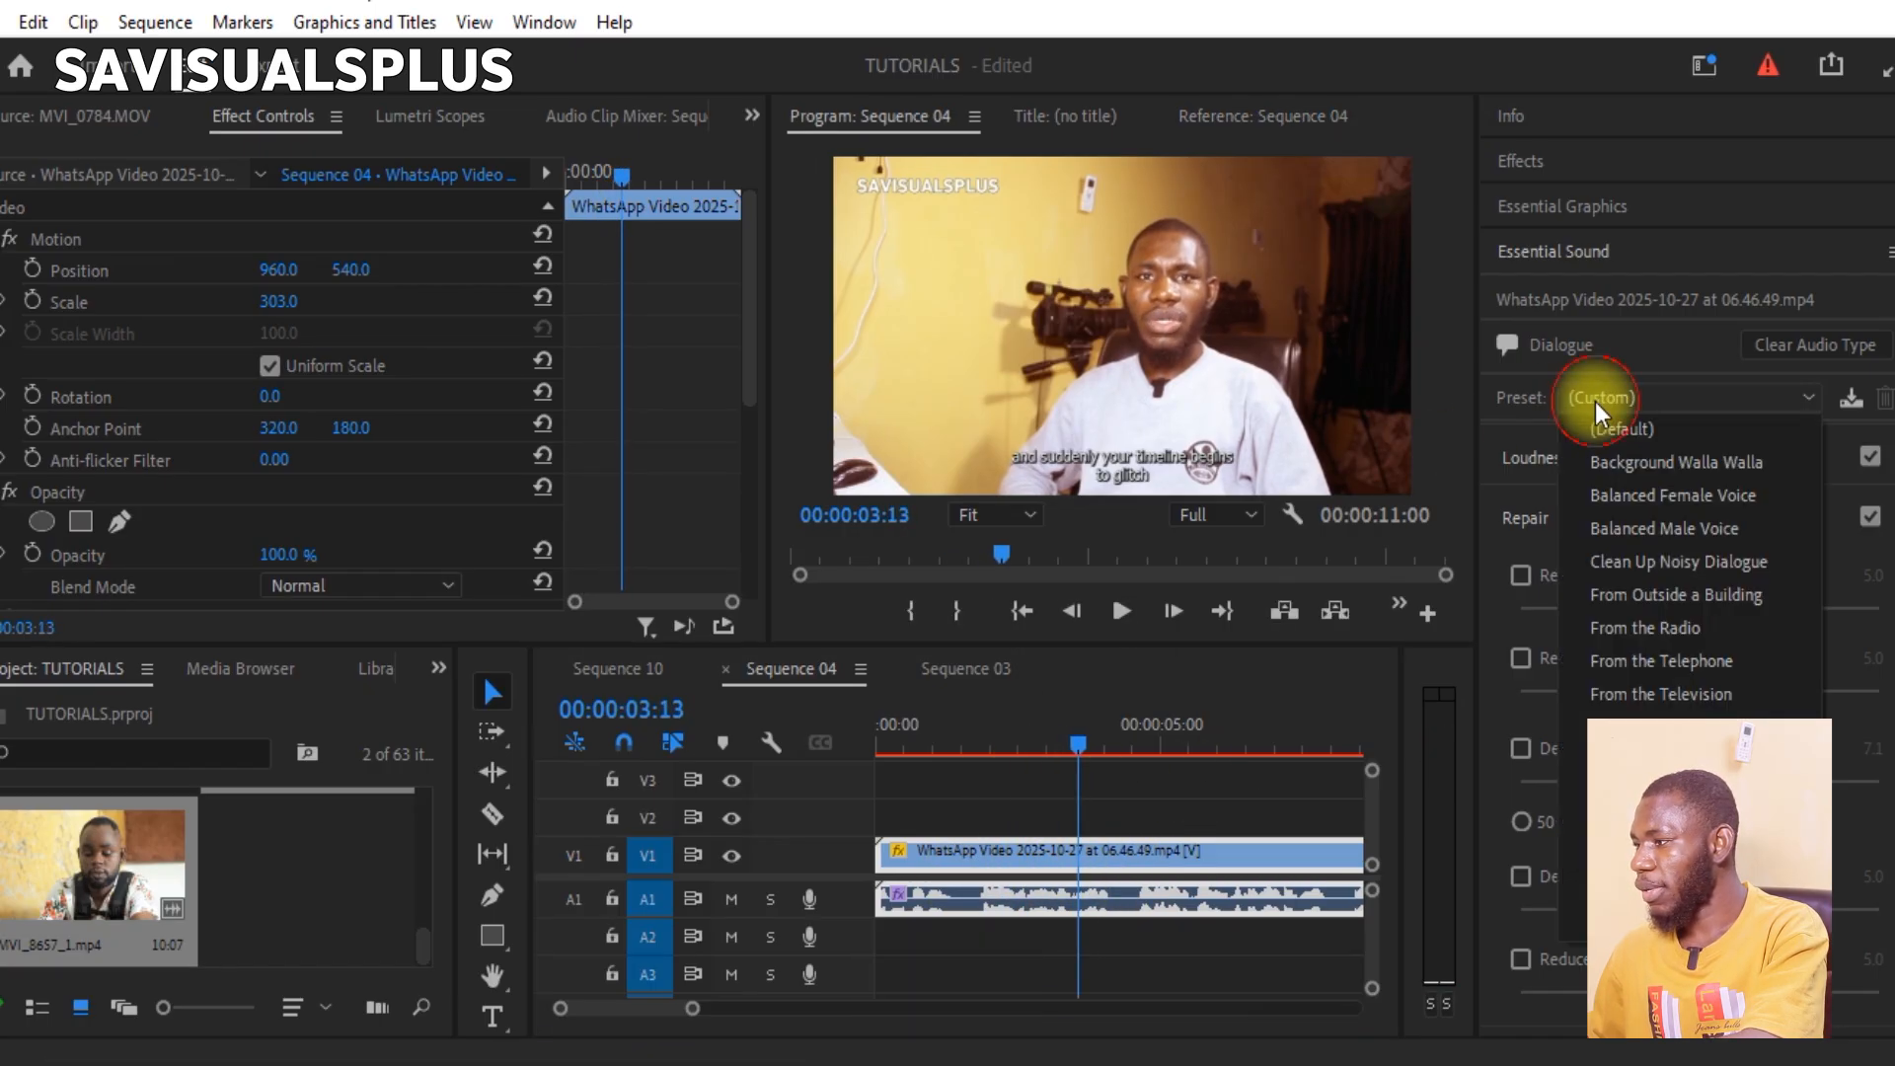
left_click(1632, 564)
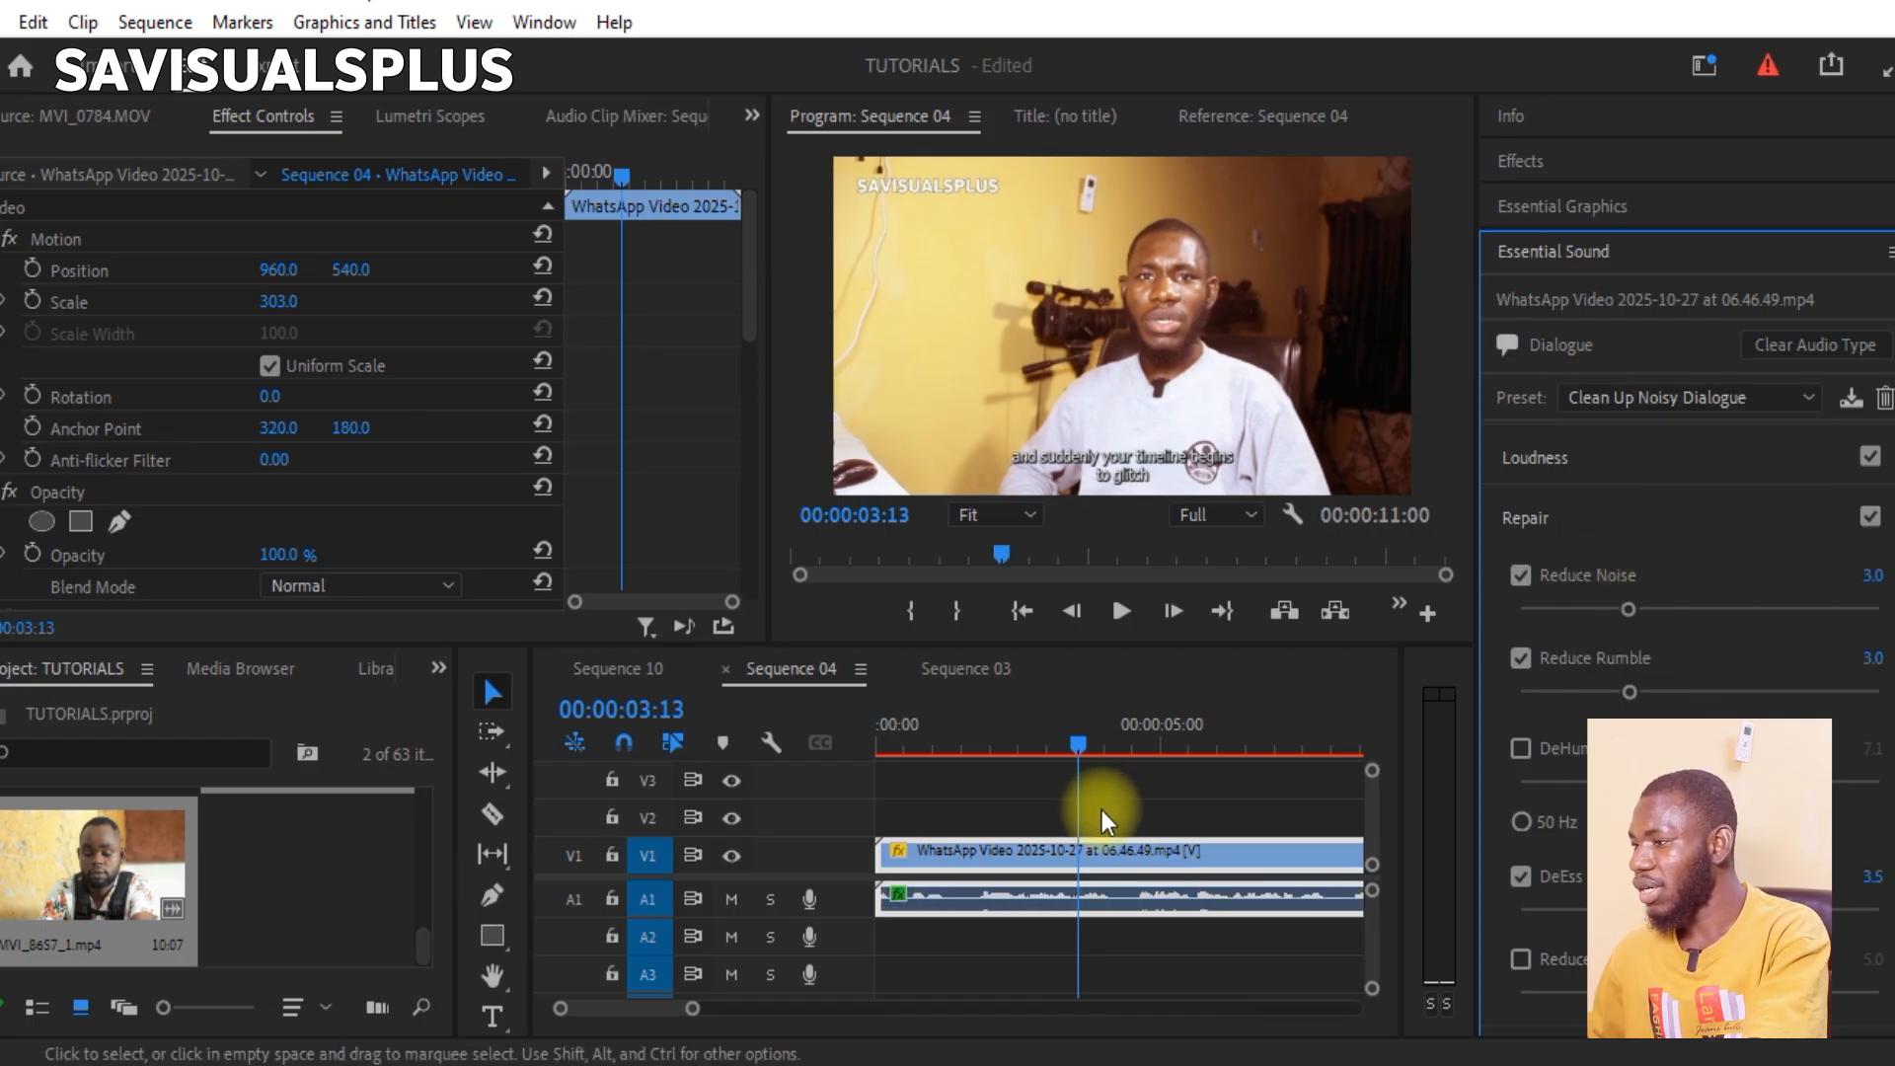
left_click(989, 748)
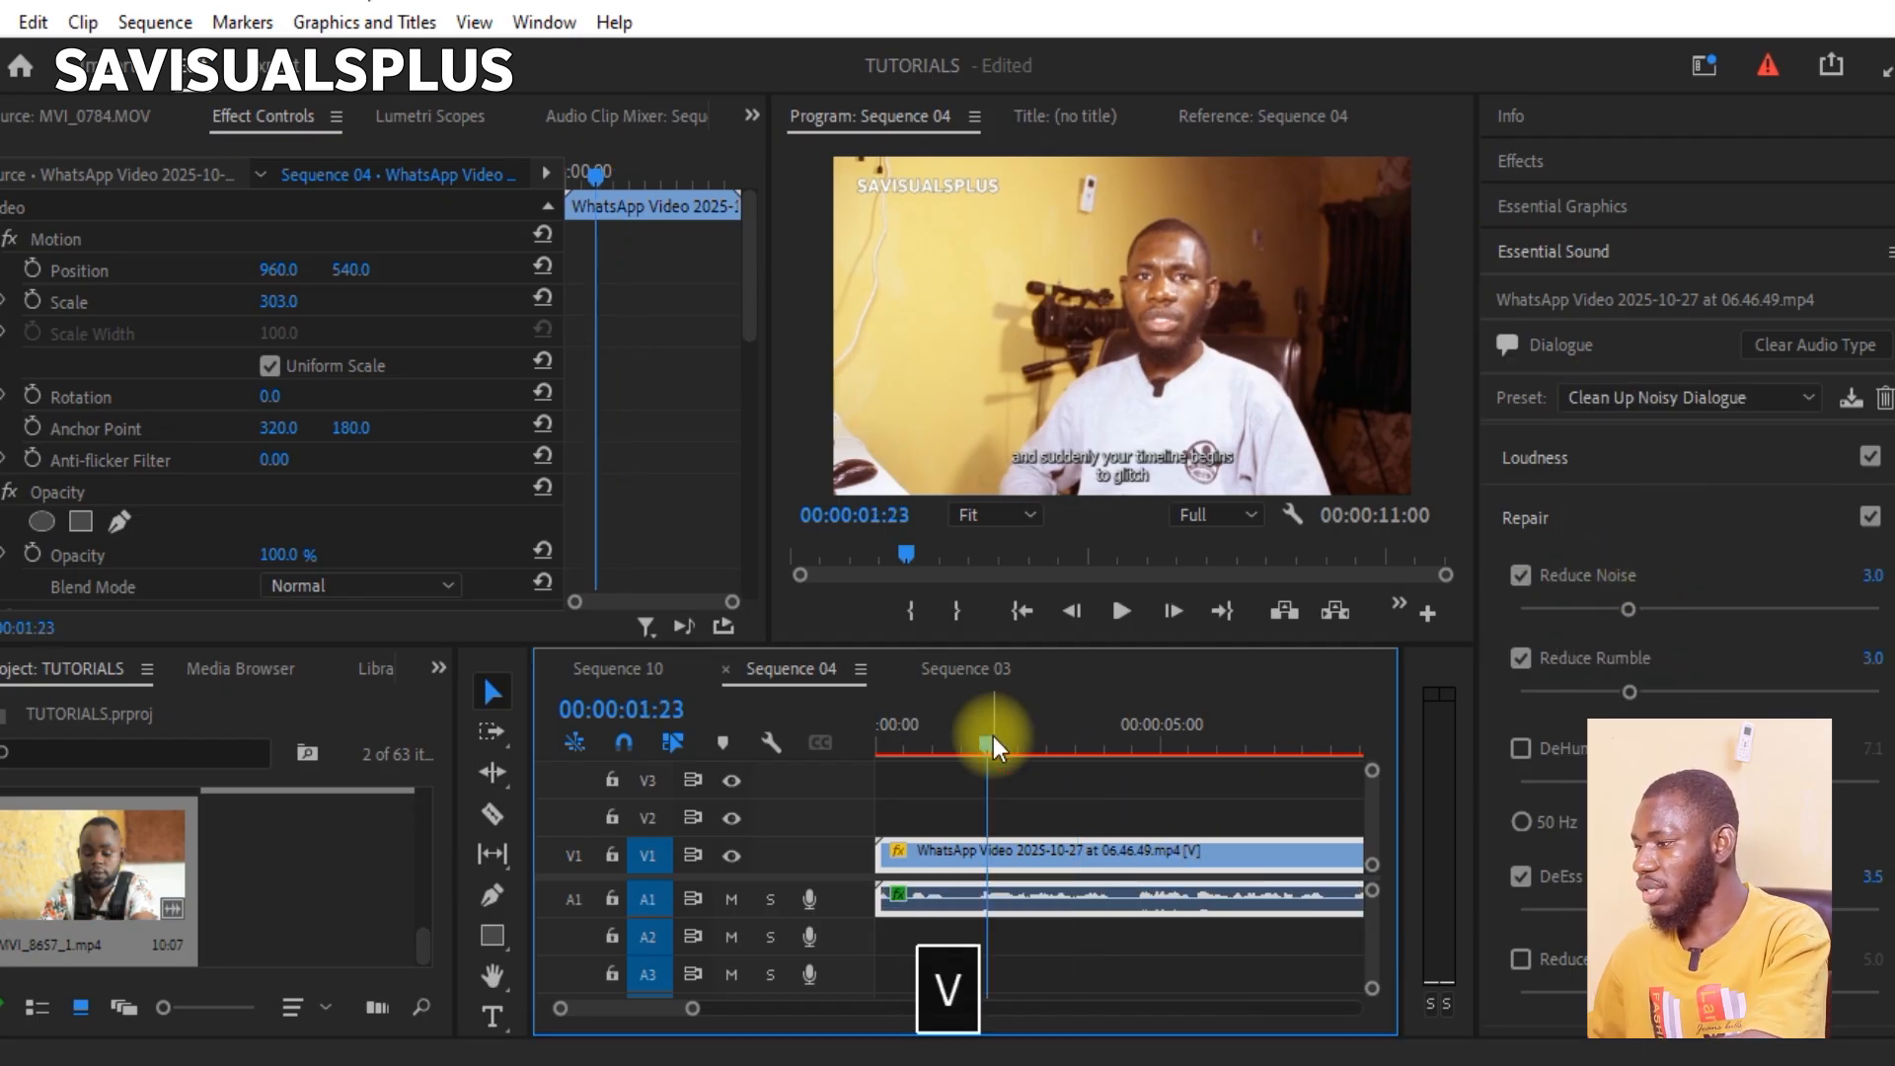
key("space")
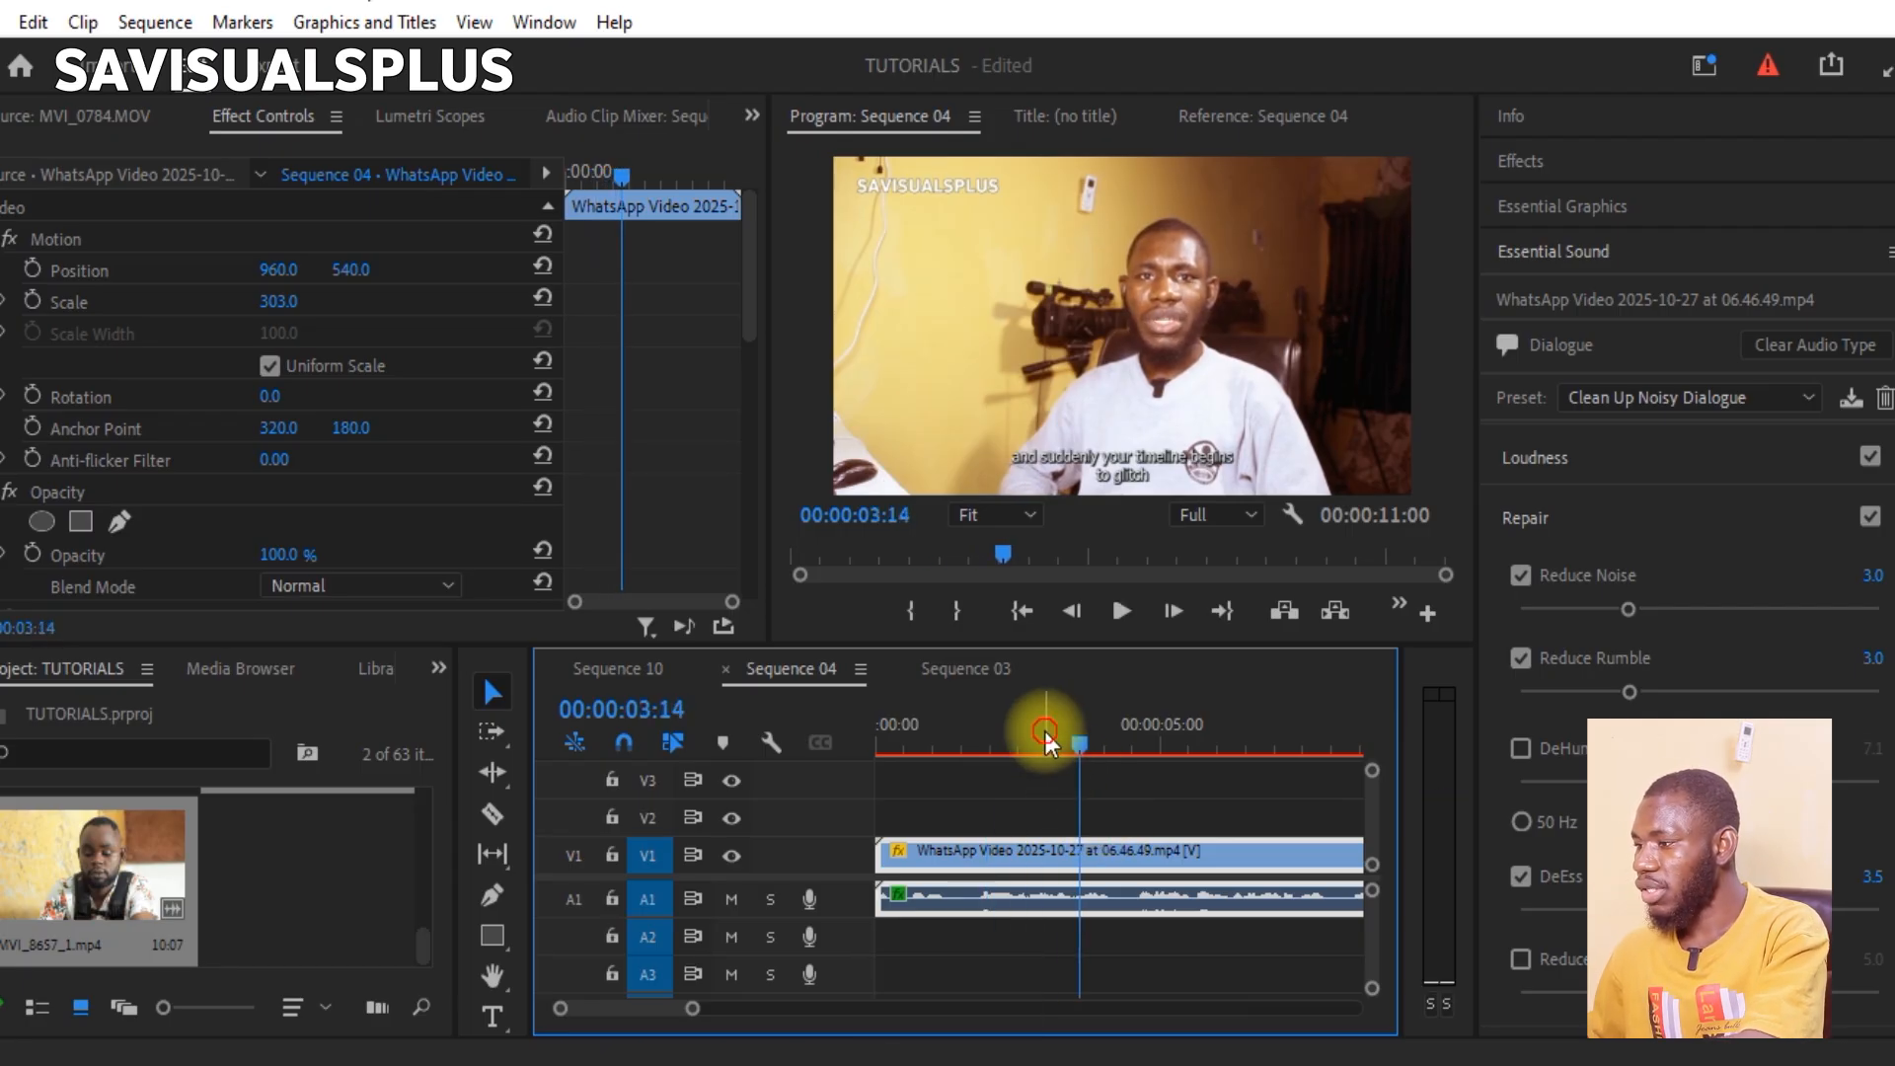
left_click(1041, 738)
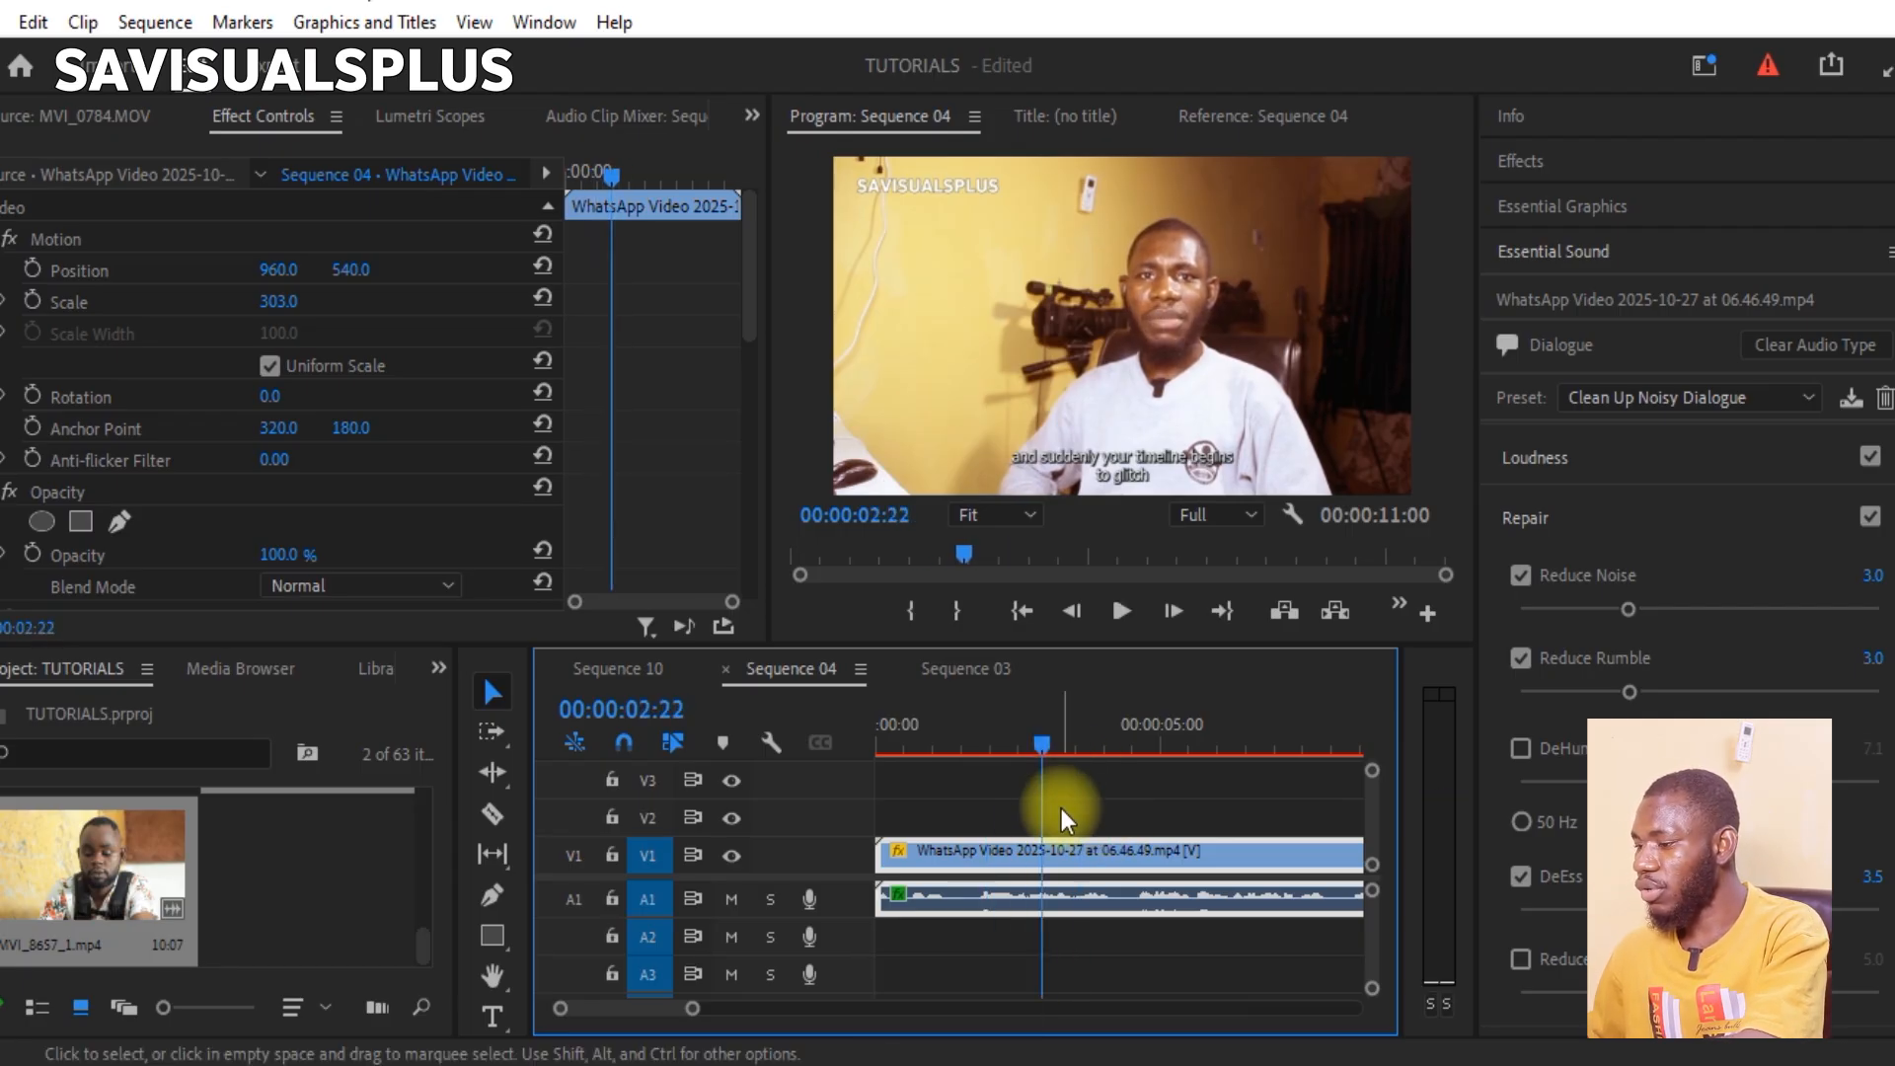
key("space")
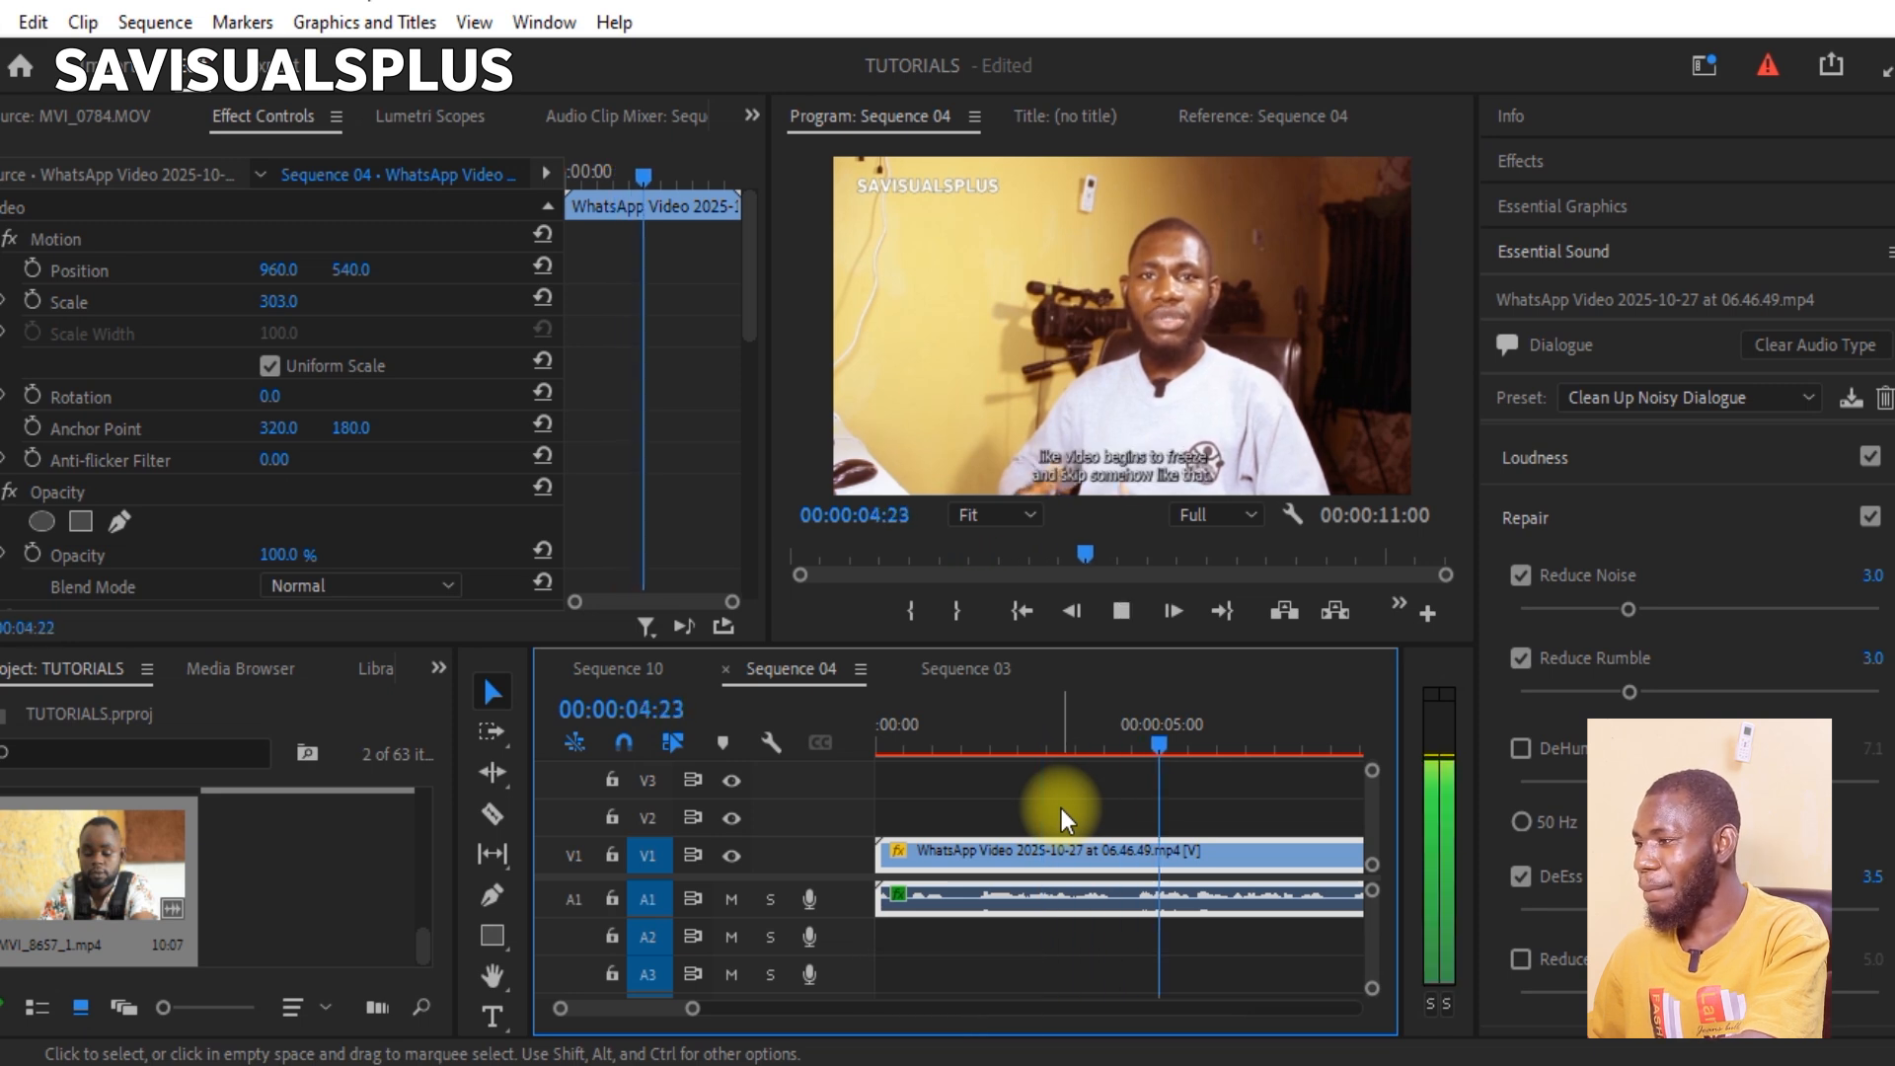
key("space")
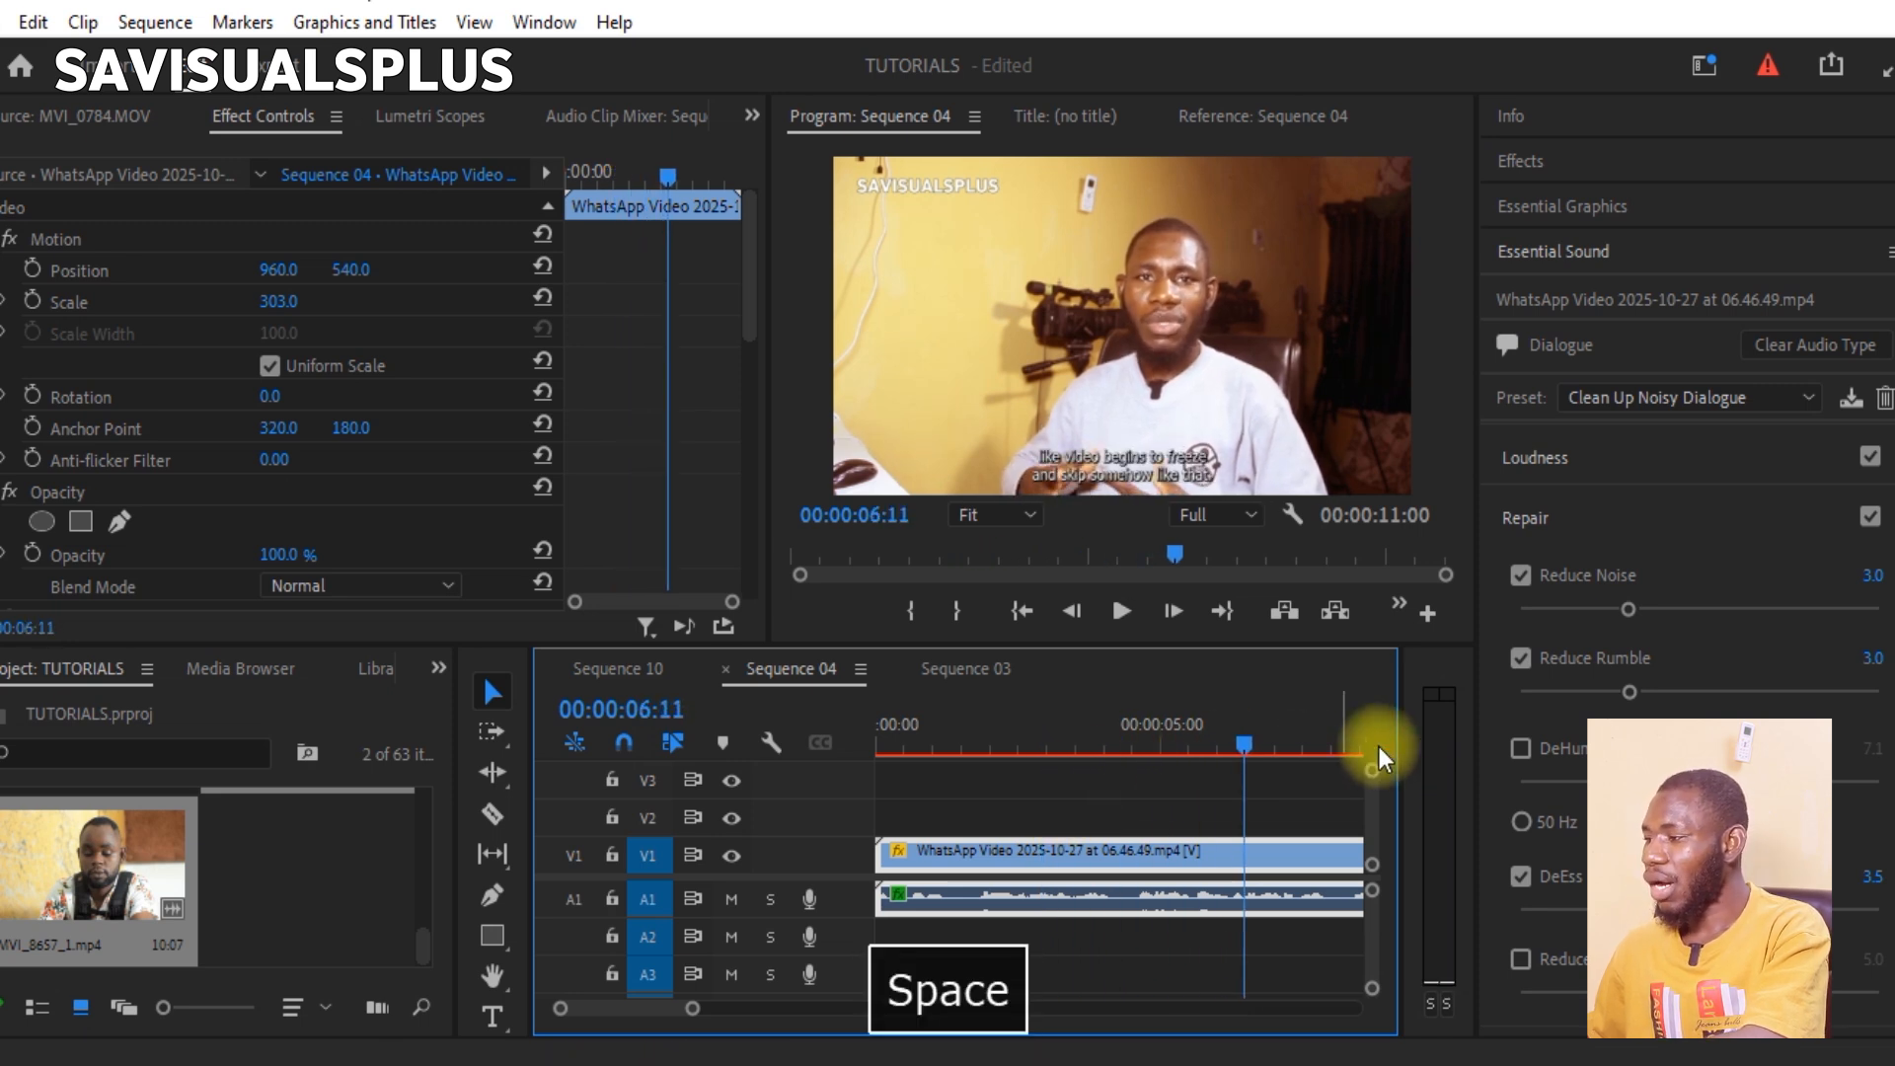
Step: Switch the clip's dialogue preset back to (Default) and play the unprocessed audio from about the 3.5-second mark for comparison
left_click(1652, 398)
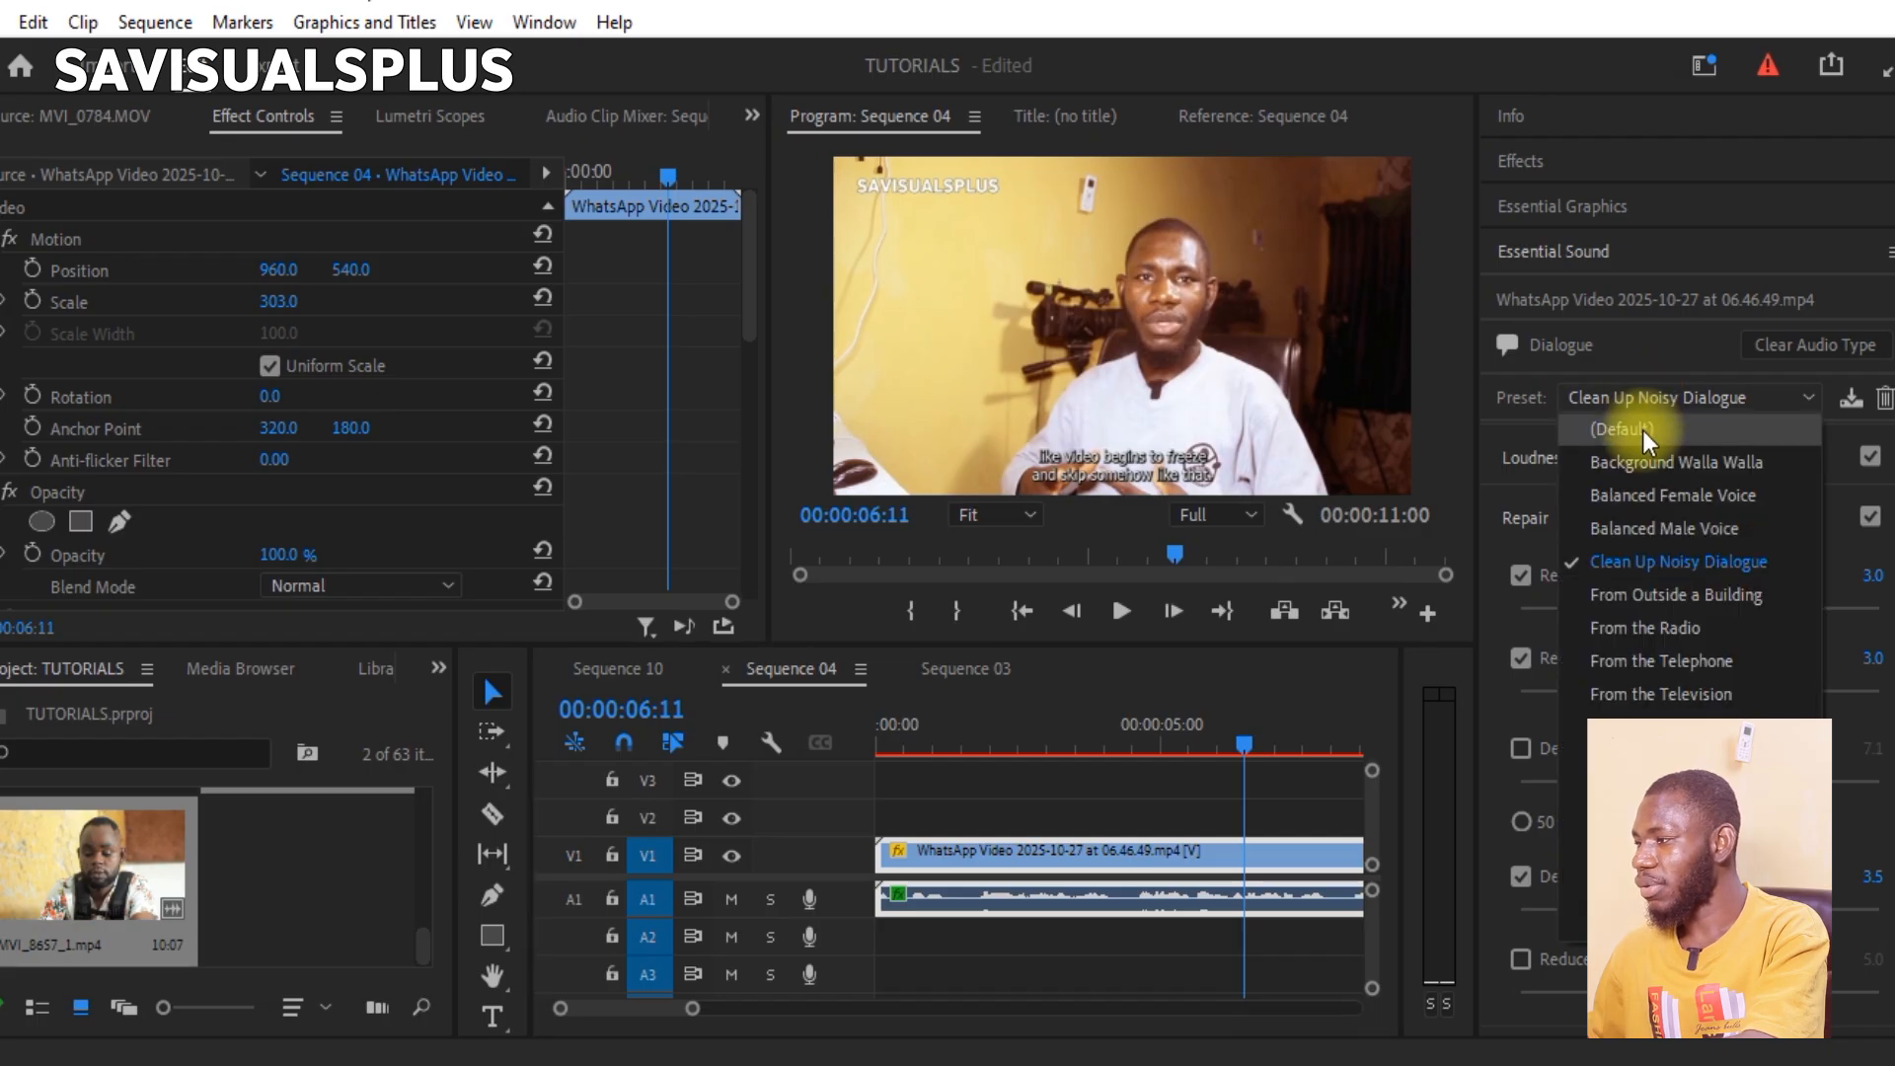
left_click(1643, 431)
left_click(1081, 755)
key("space")
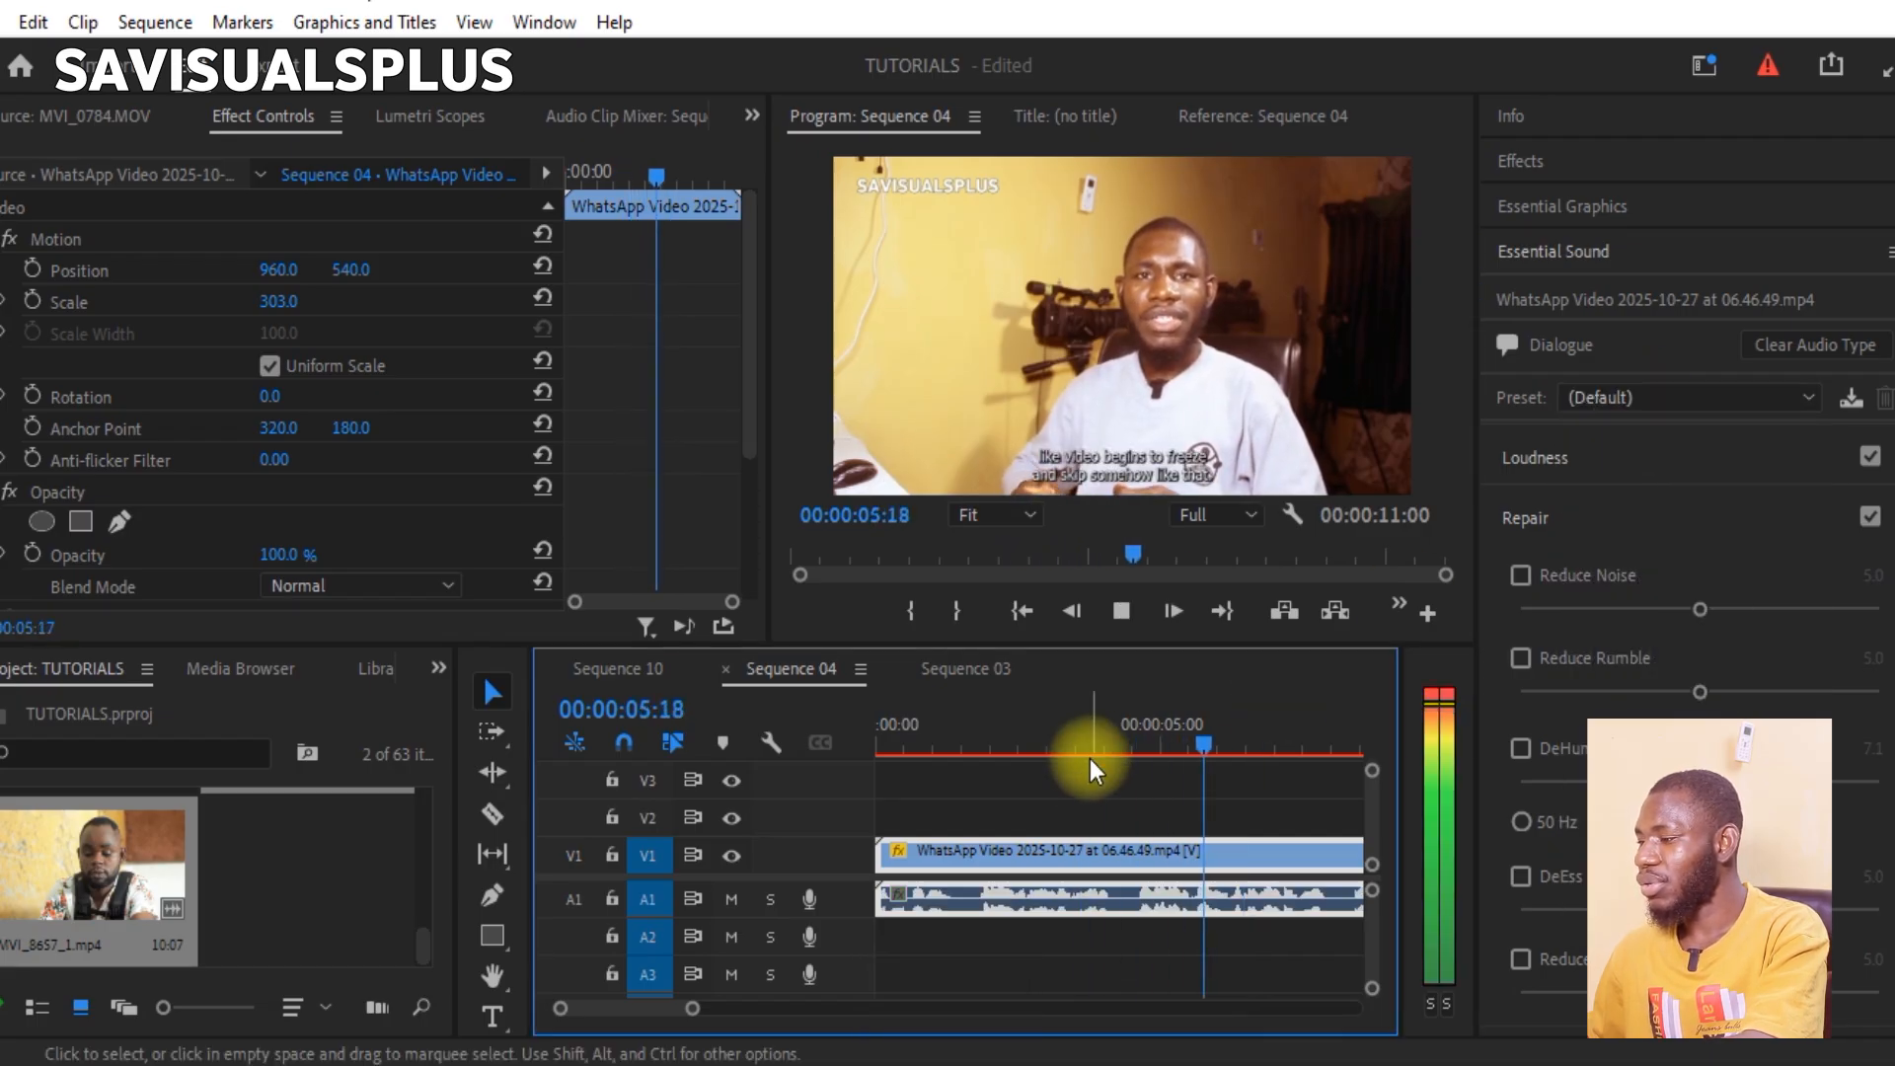
key("space")
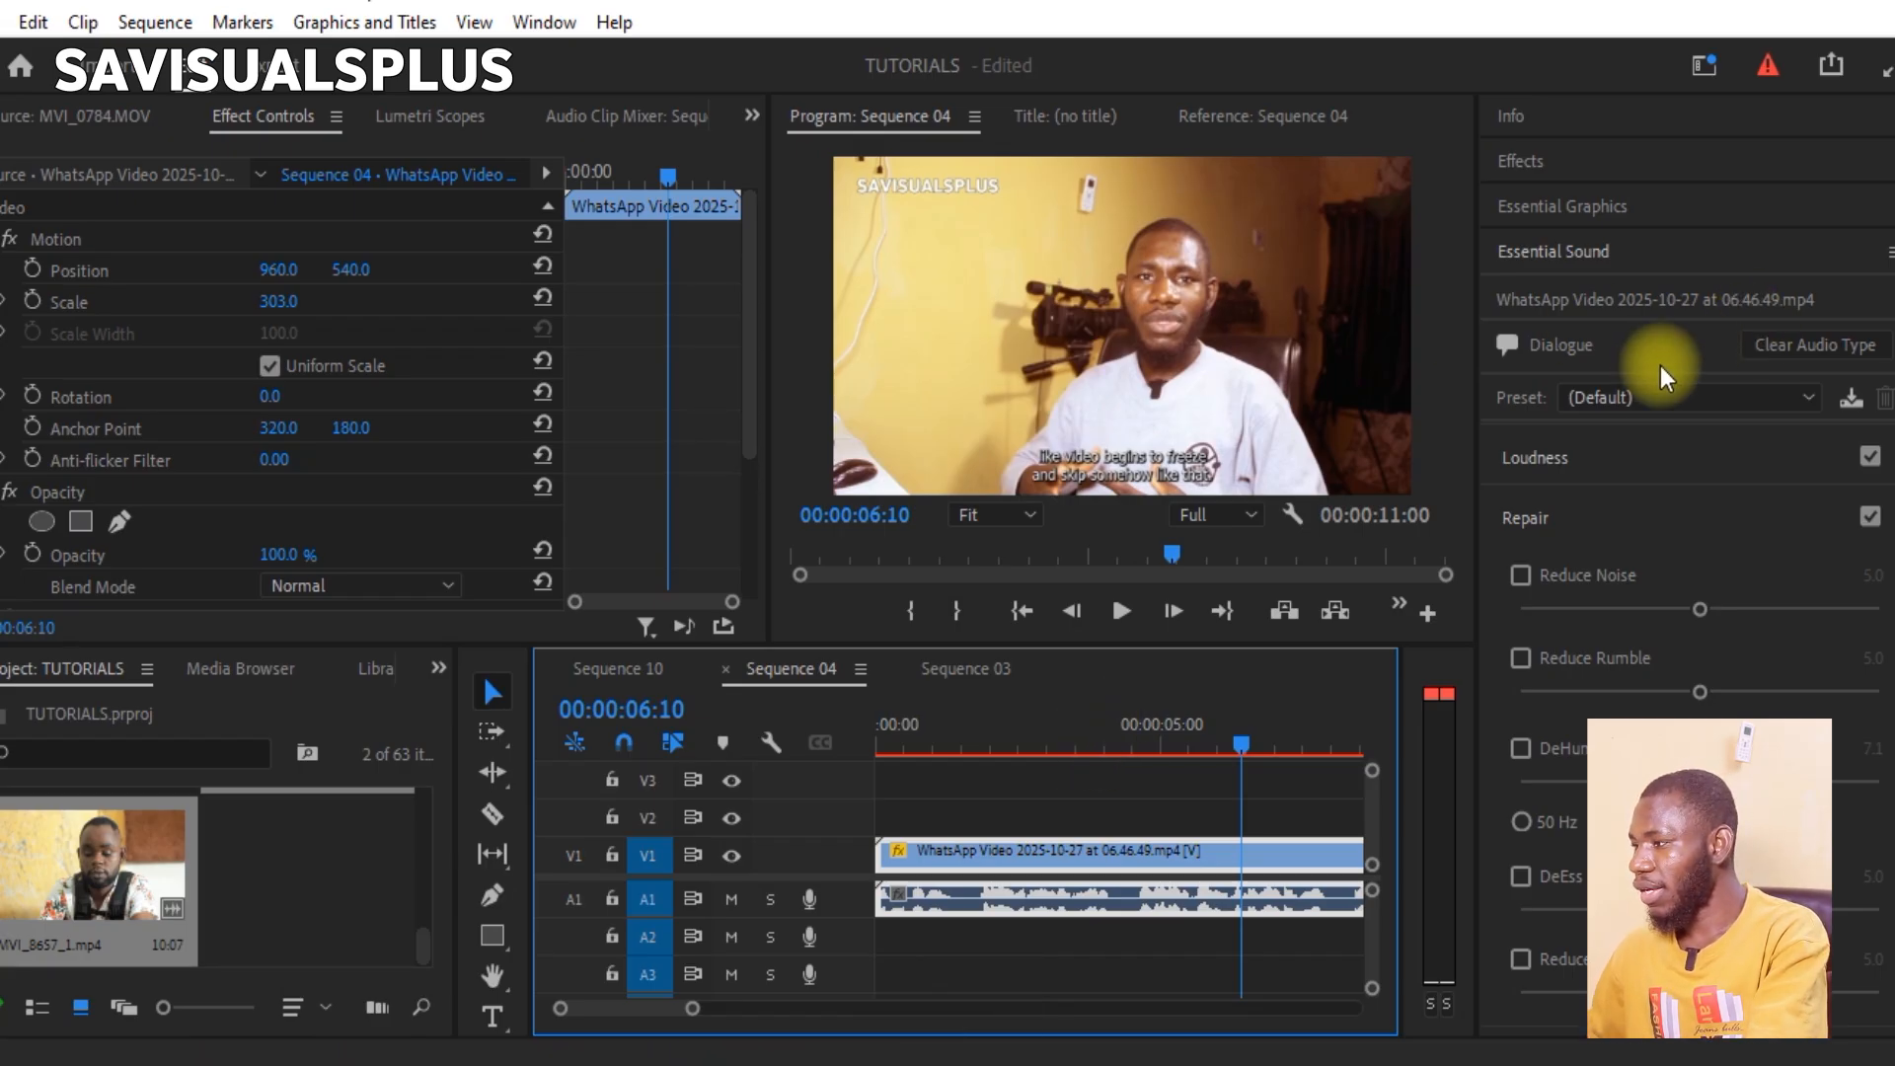
Step: Reapply the Clean Up Noisy Dialogue preset to the clip and play the cleaned audio onward from the current playhead position
left_click(1660, 394)
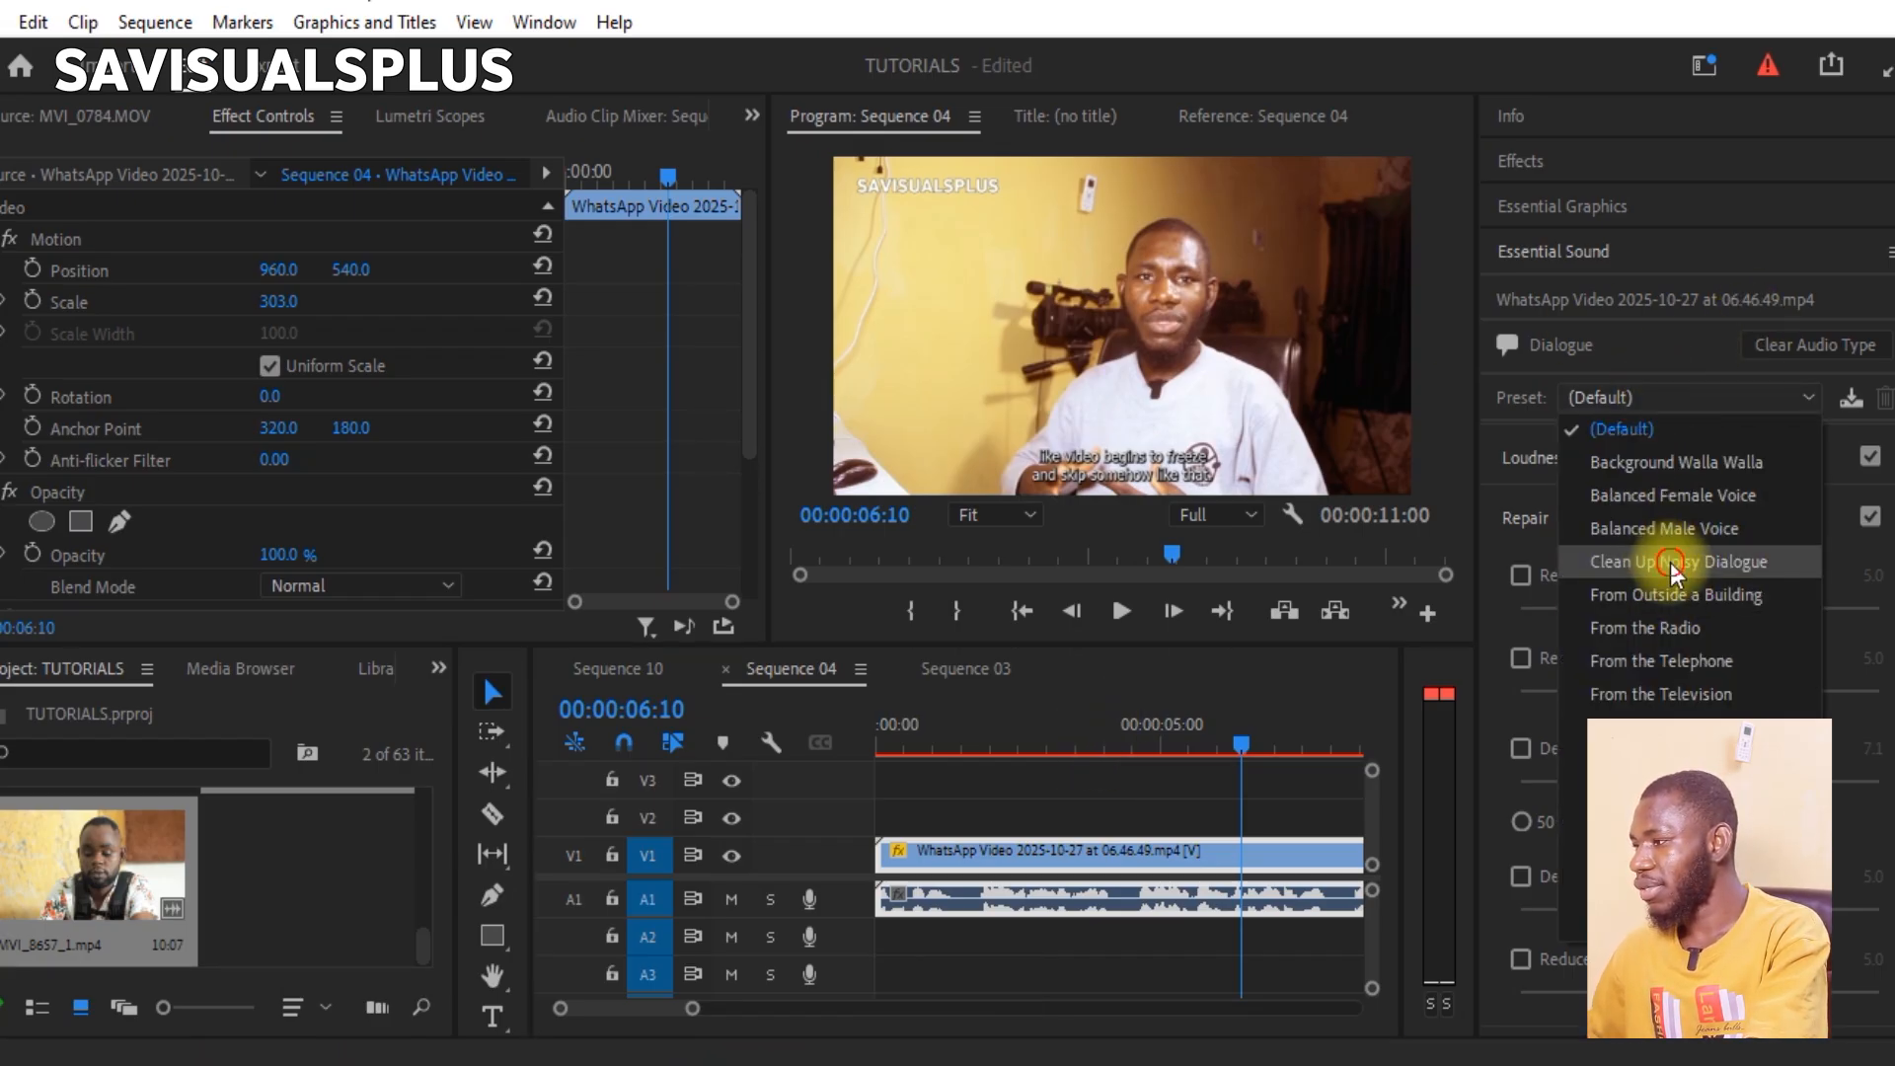
left_click(1673, 562)
key("space")
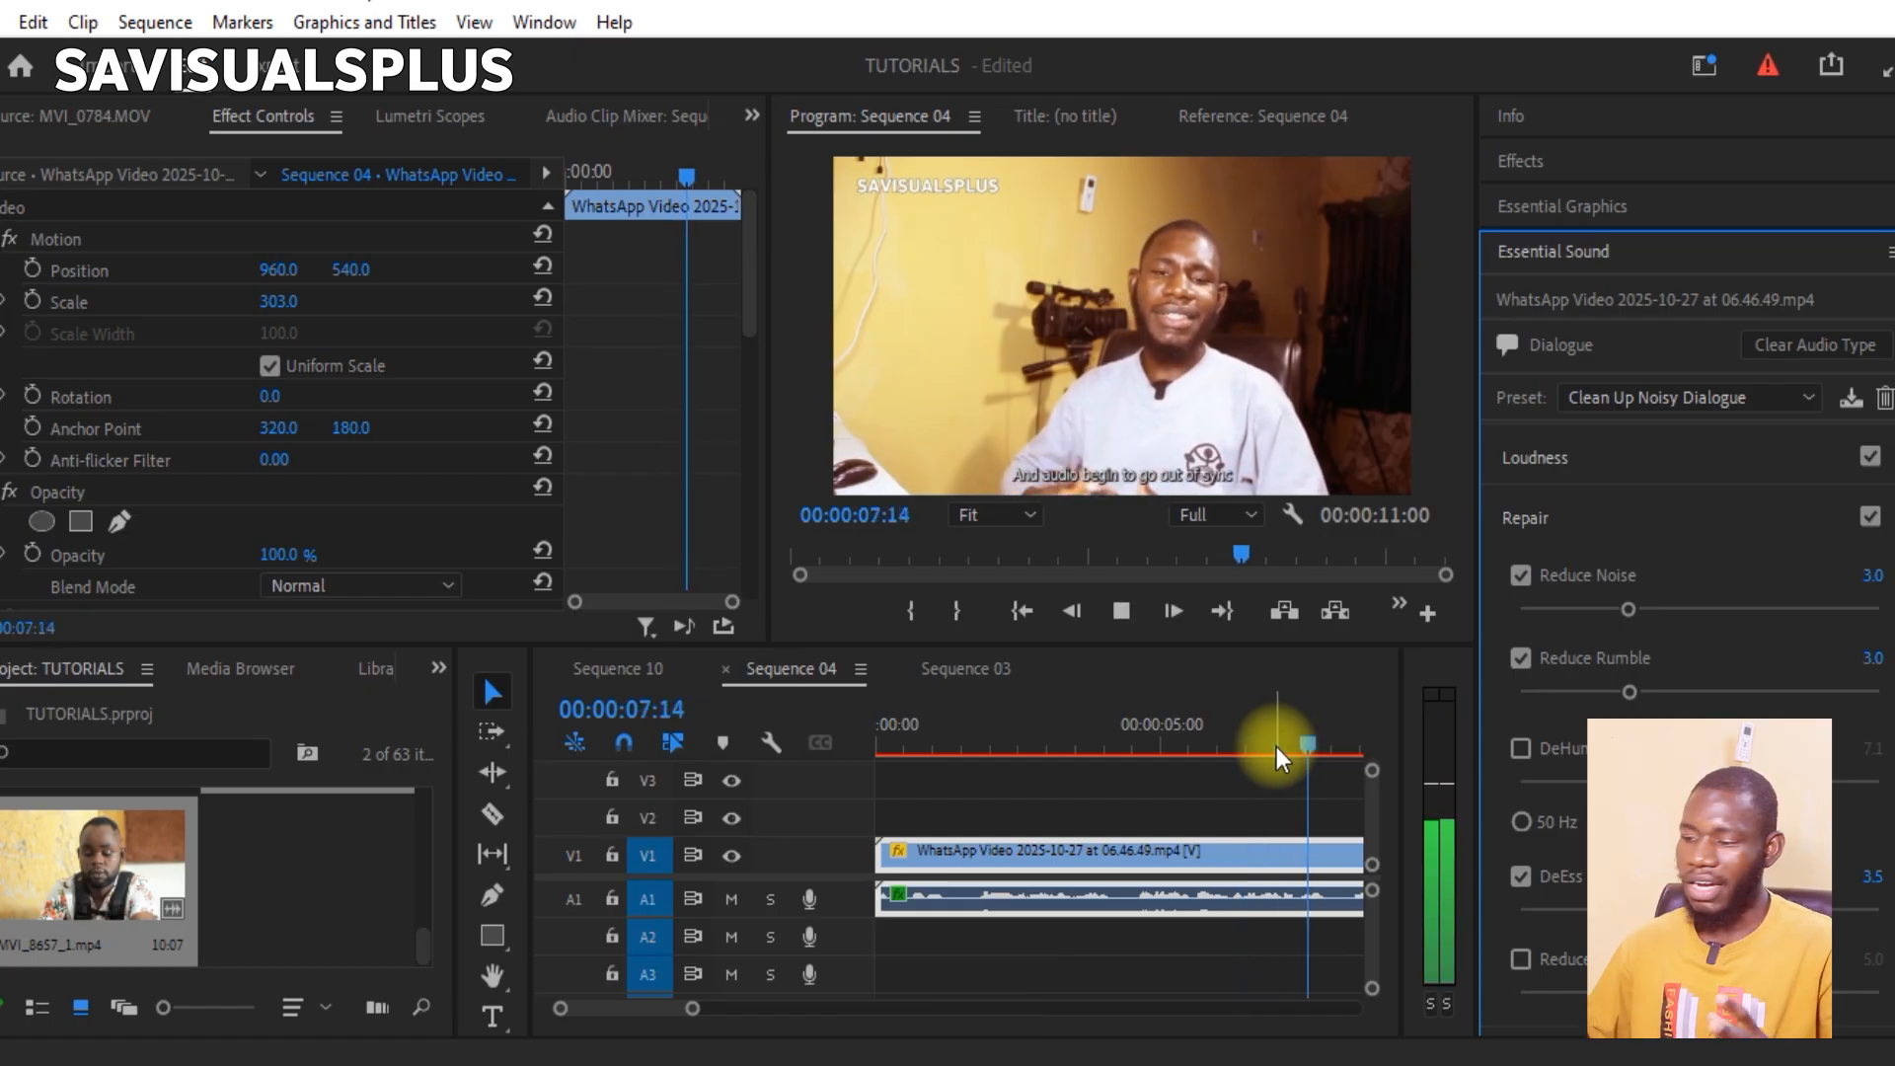
key("space")
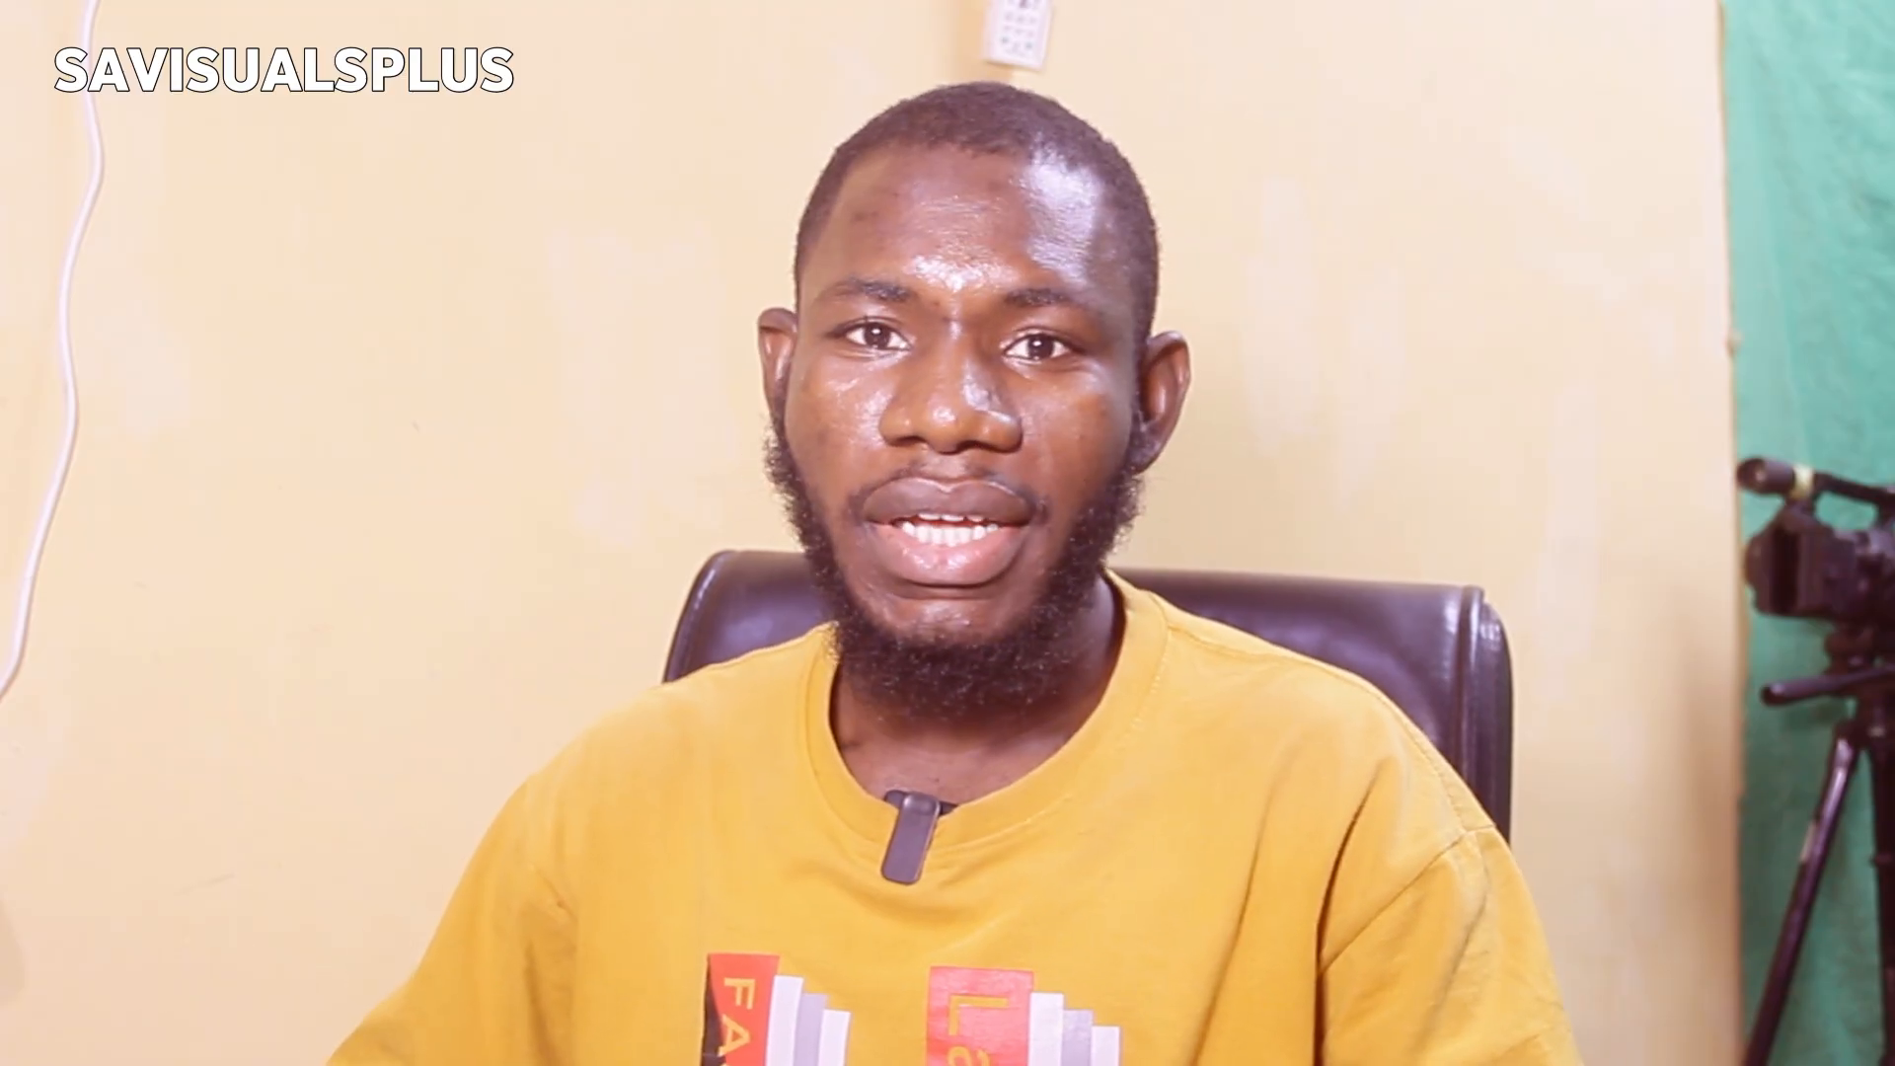